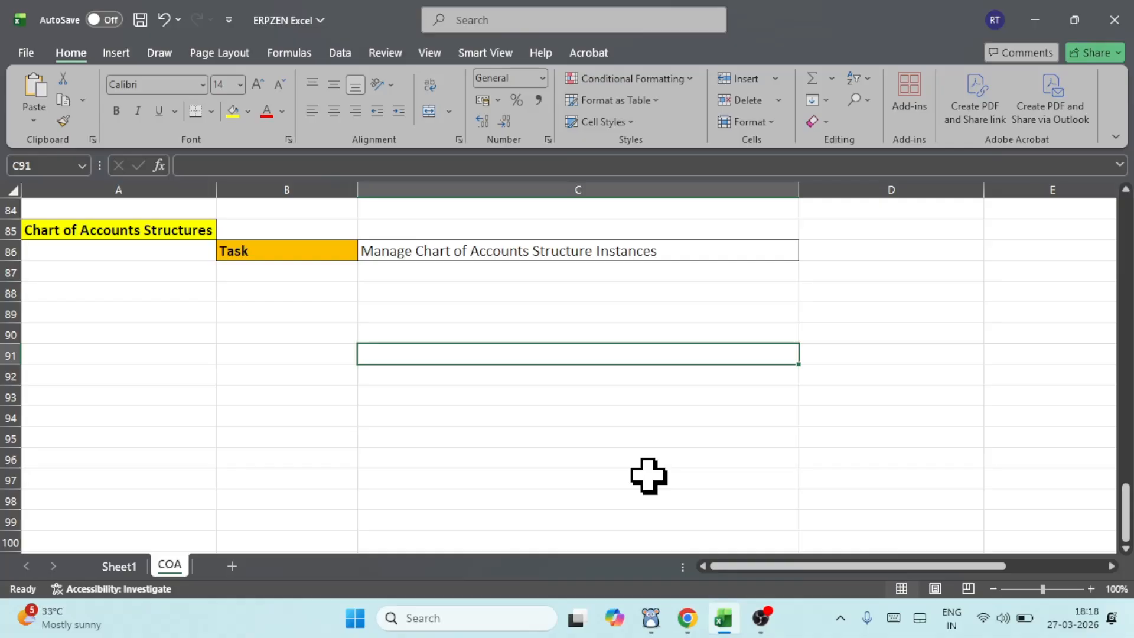
Step: Switch from the COA task sheet to Oracle in Chrome and open Setup and Maintenance
click(469, 258)
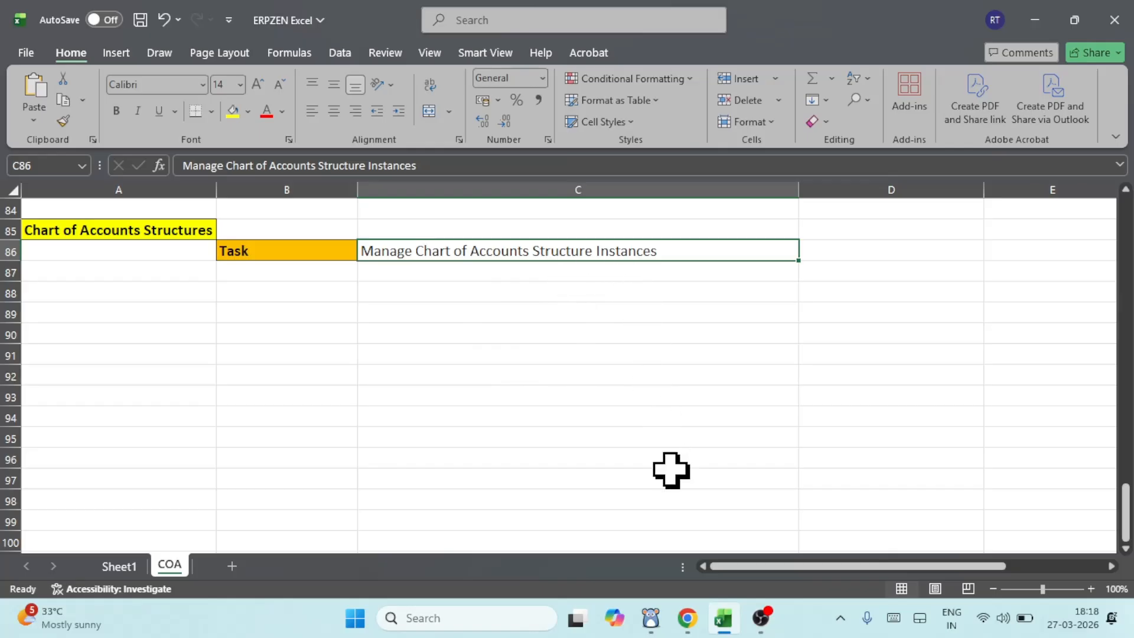
click(687, 618)
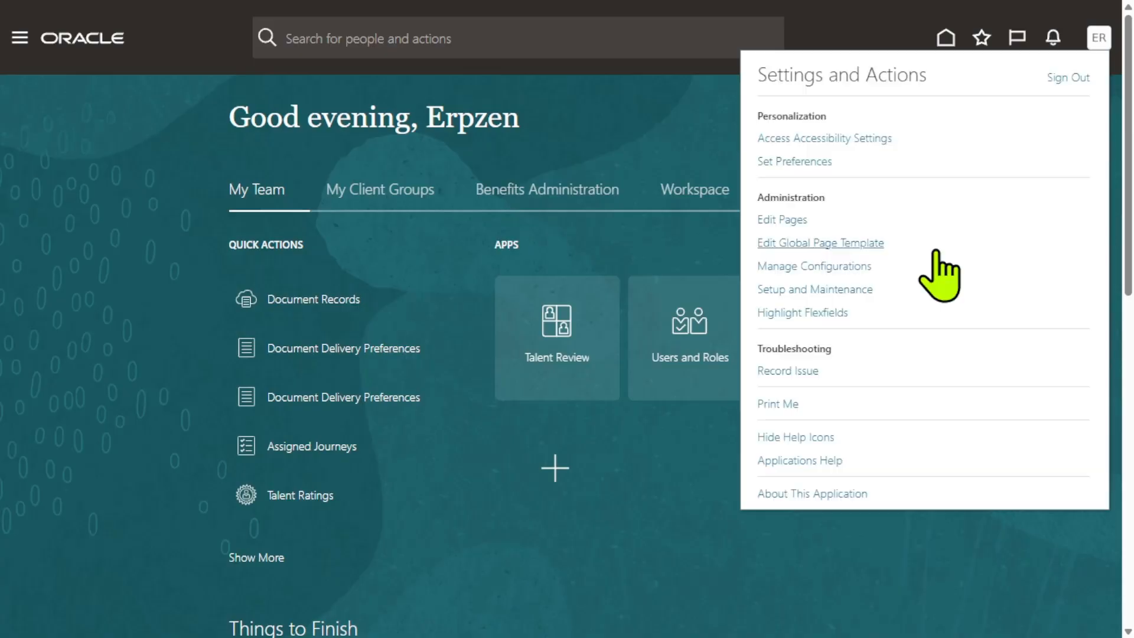
click(855, 286)
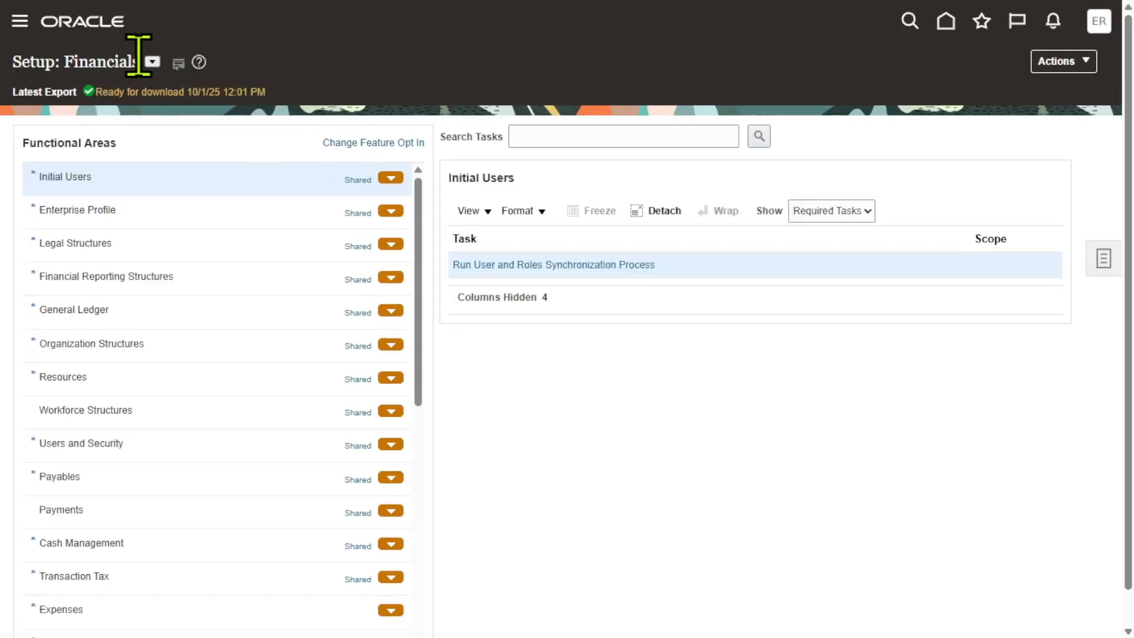
Step: Search the setup tasks for "chart of accounts structure instance" and open the Manage Chart of Accounts Structure Instances task
click(570, 135)
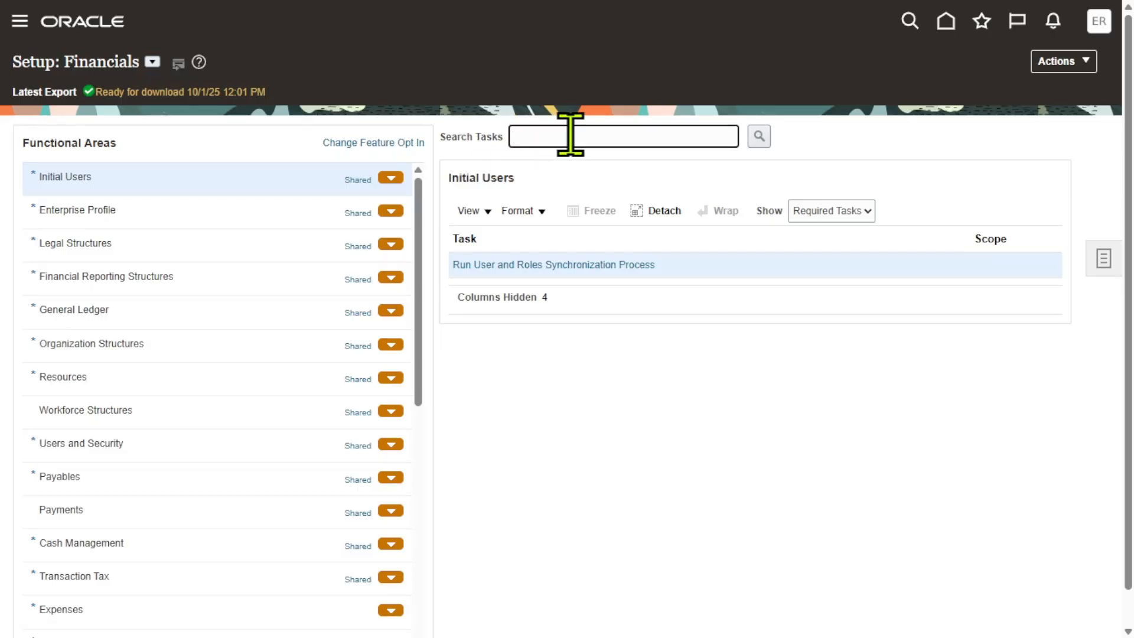
text(chart of accounts structur)
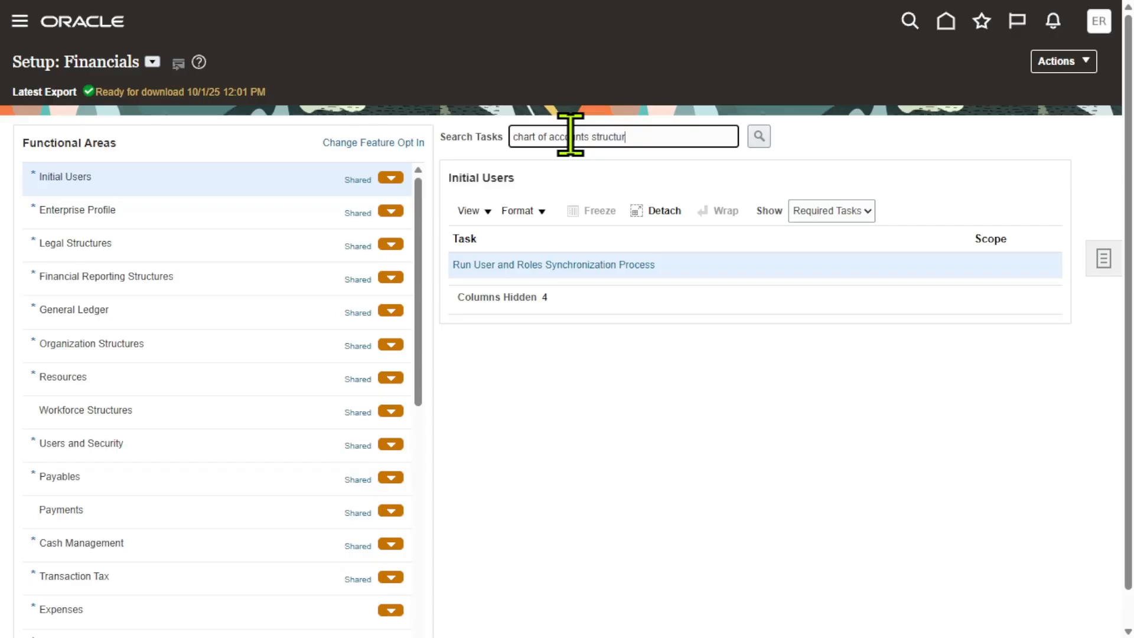
text(e instance)
key(Return)
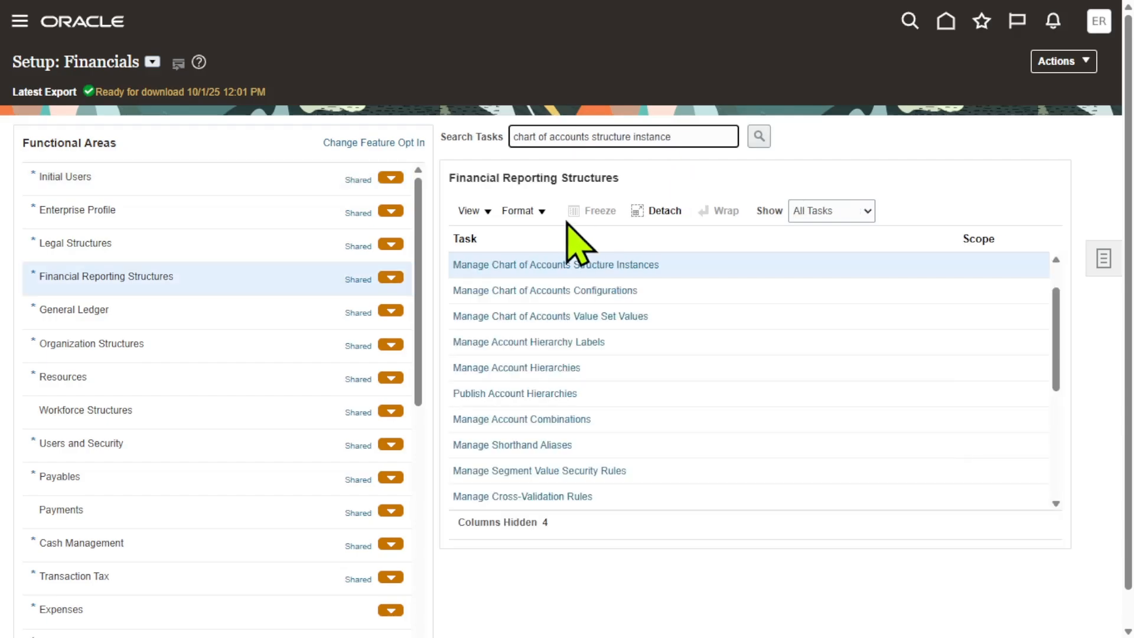
click(593, 263)
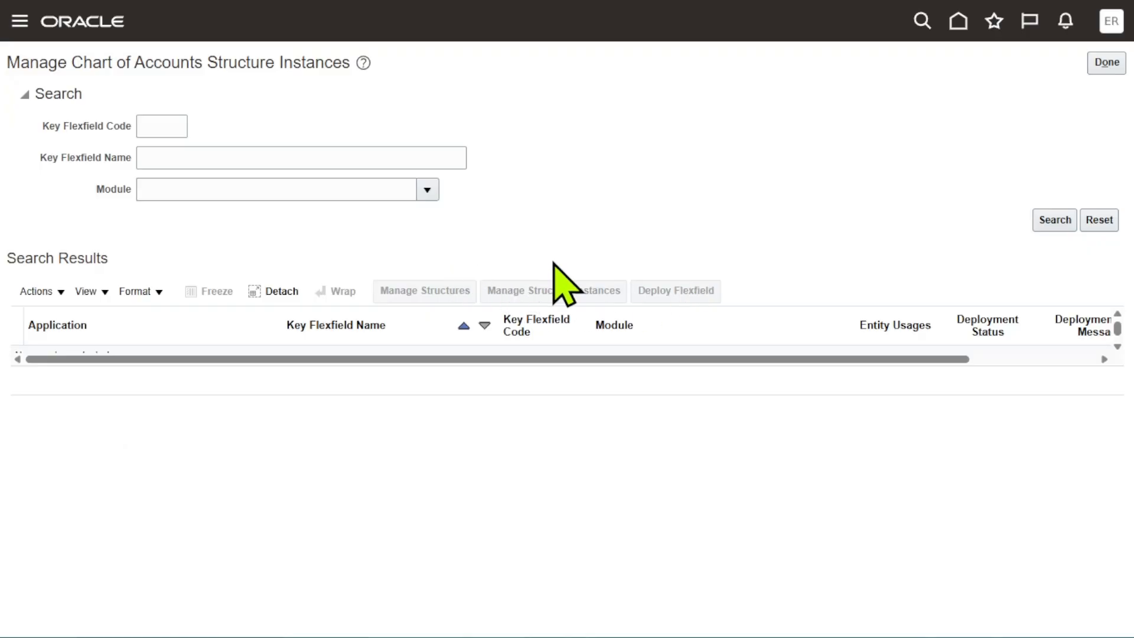
Step: Search the key flexfields without criteria and open structure instance management for the General Ledger Accounting Flexfield
click(1051, 218)
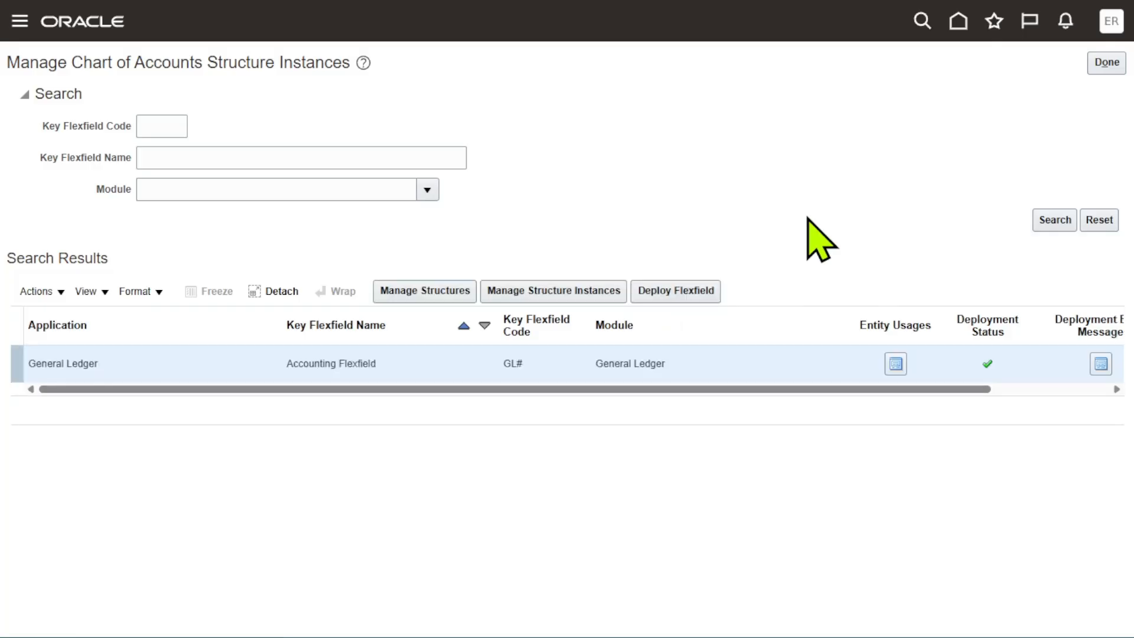
drag(371, 361, 286, 358)
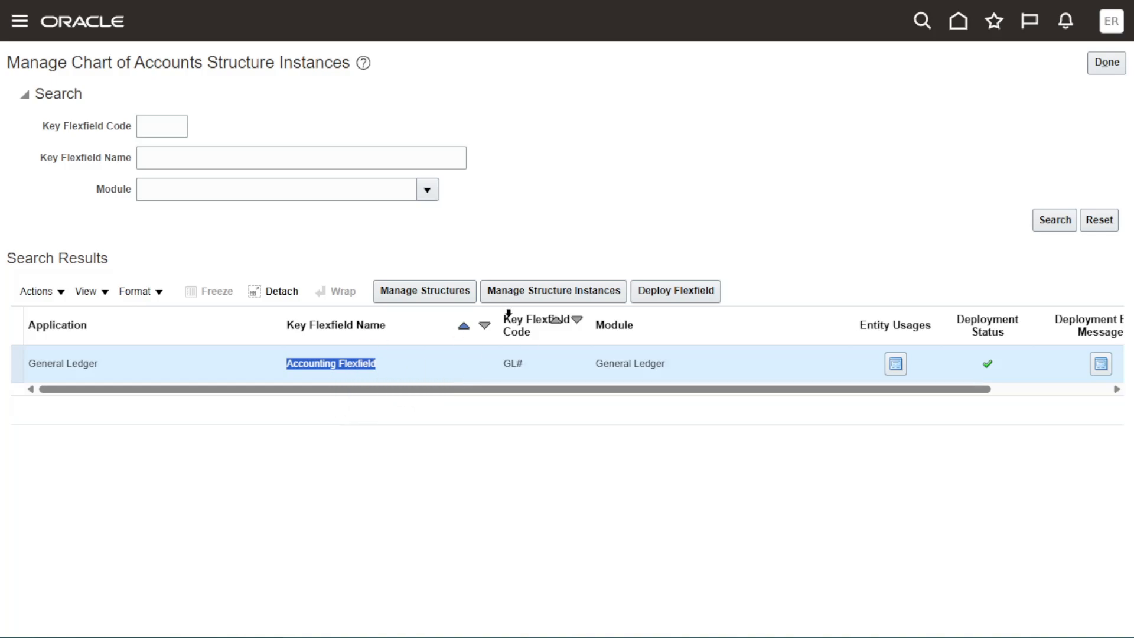
click(556, 292)
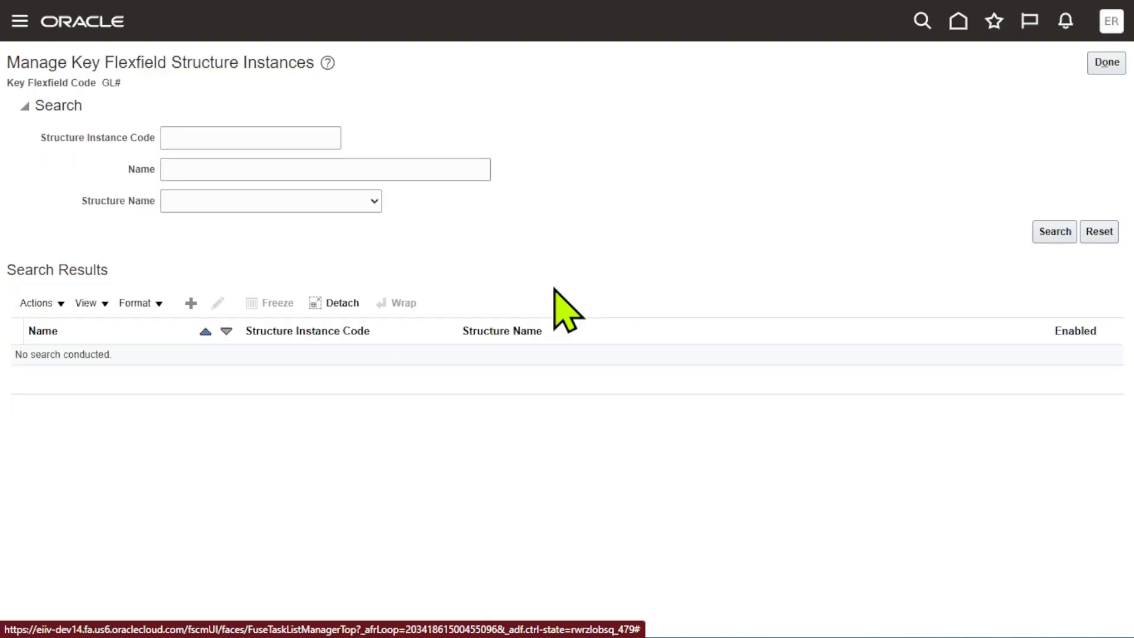
Step: Create a new key flexfield structure instance with the structure instance code XX_ERPZEN_COA_INSTANCE
click(191, 304)
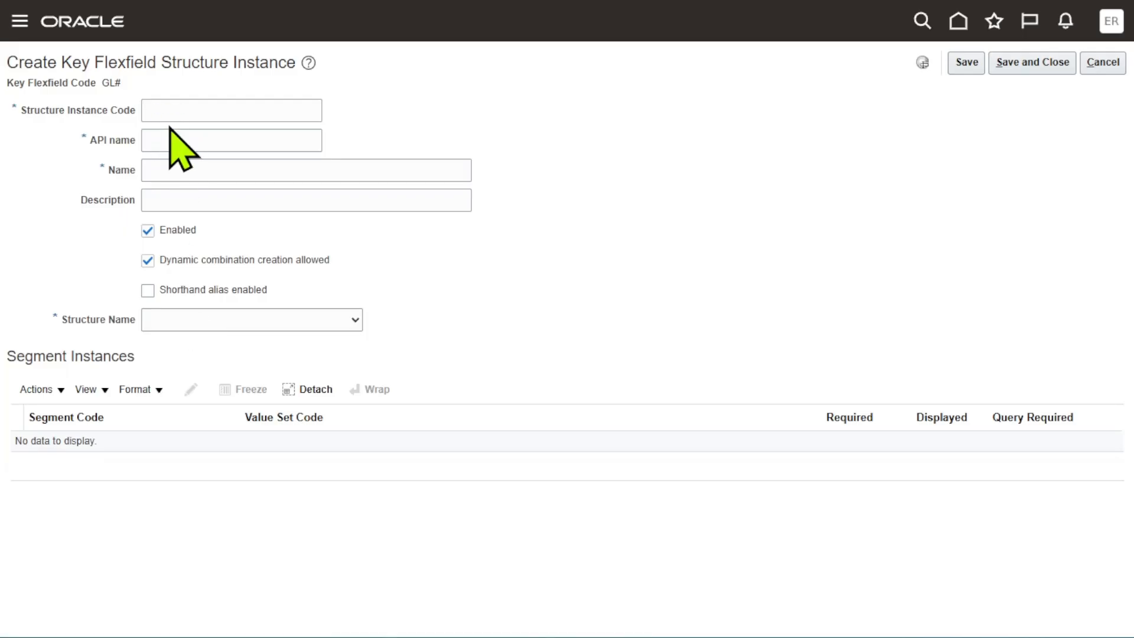
click(174, 107)
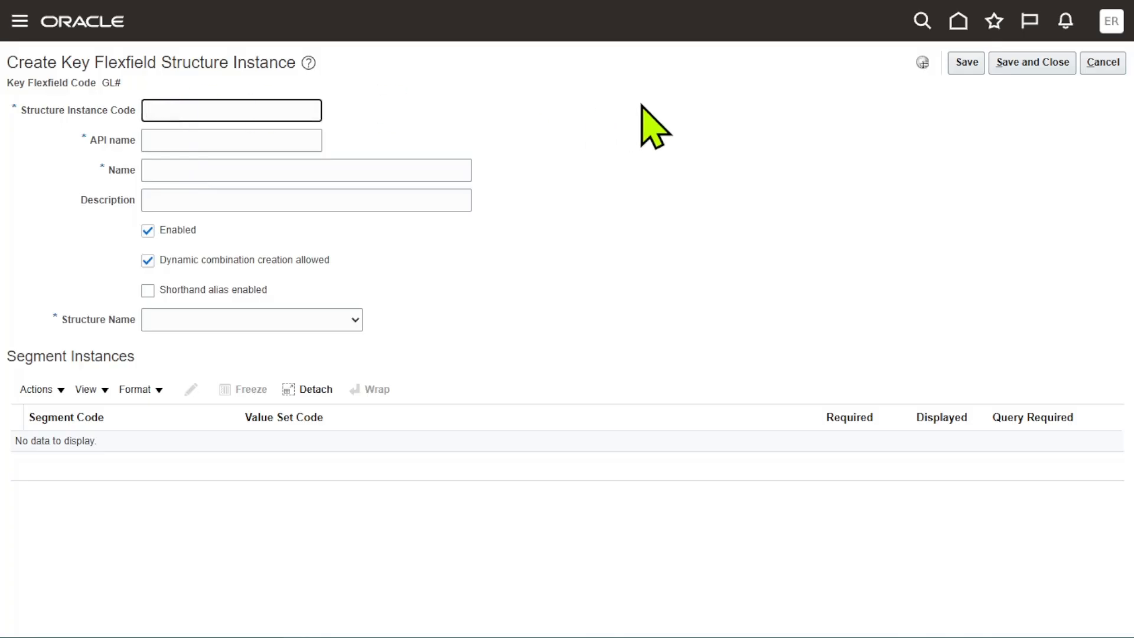
text(XX_ERPZEN_COA_Instan)
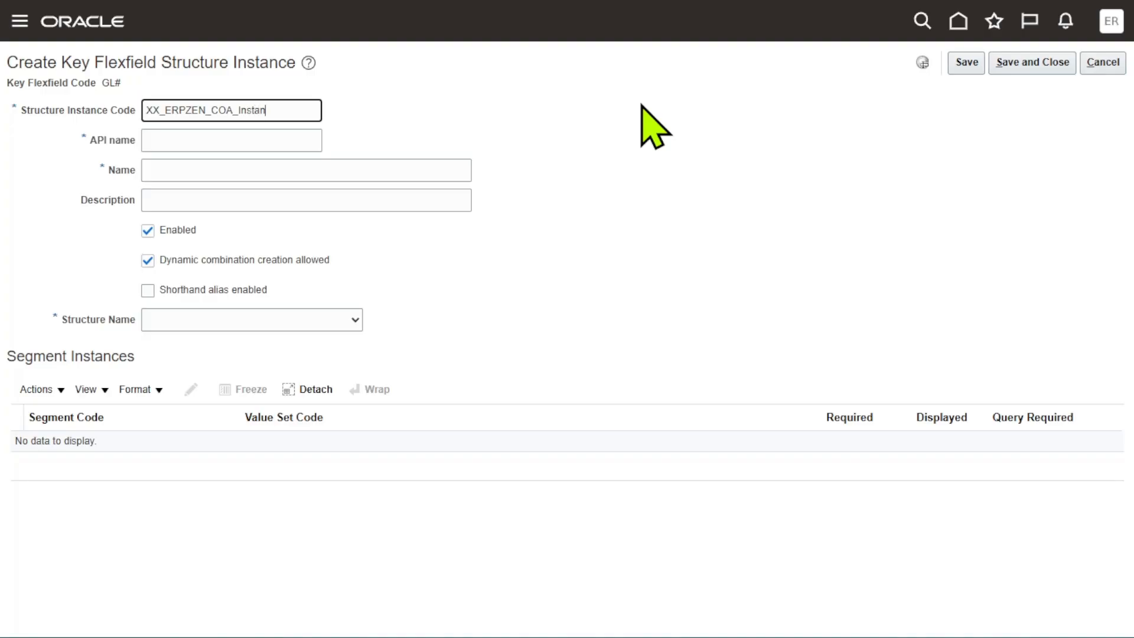
key(BackSpace)
key(BackSpace)
key(BackSpace)
key(BackSpace)
key(Caps_Lock)
text(N)
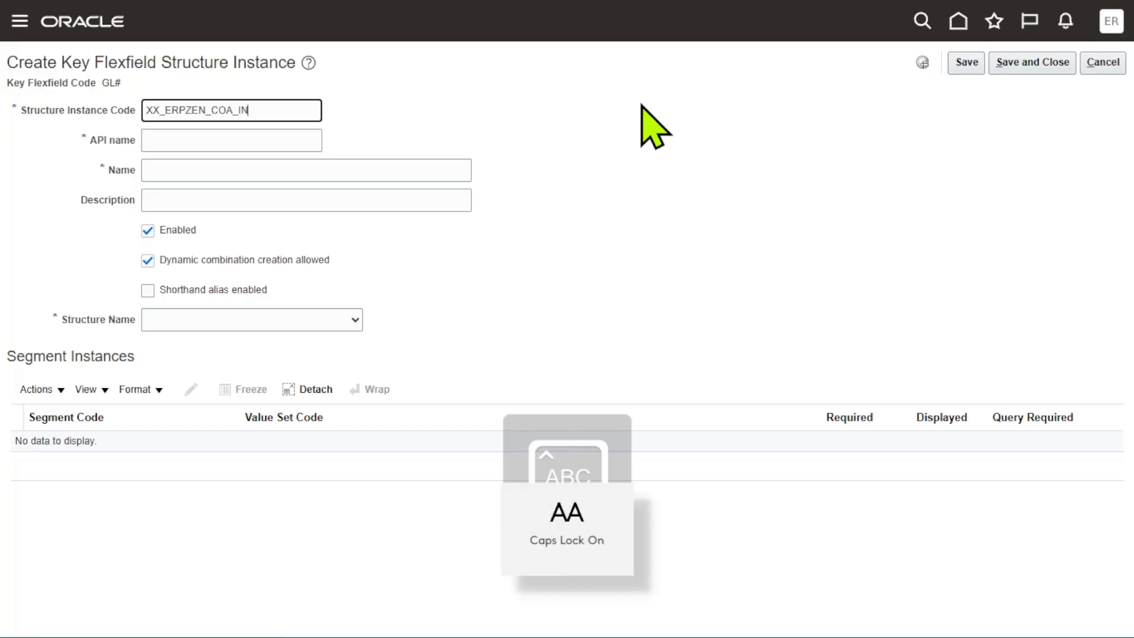
text(STANCE)
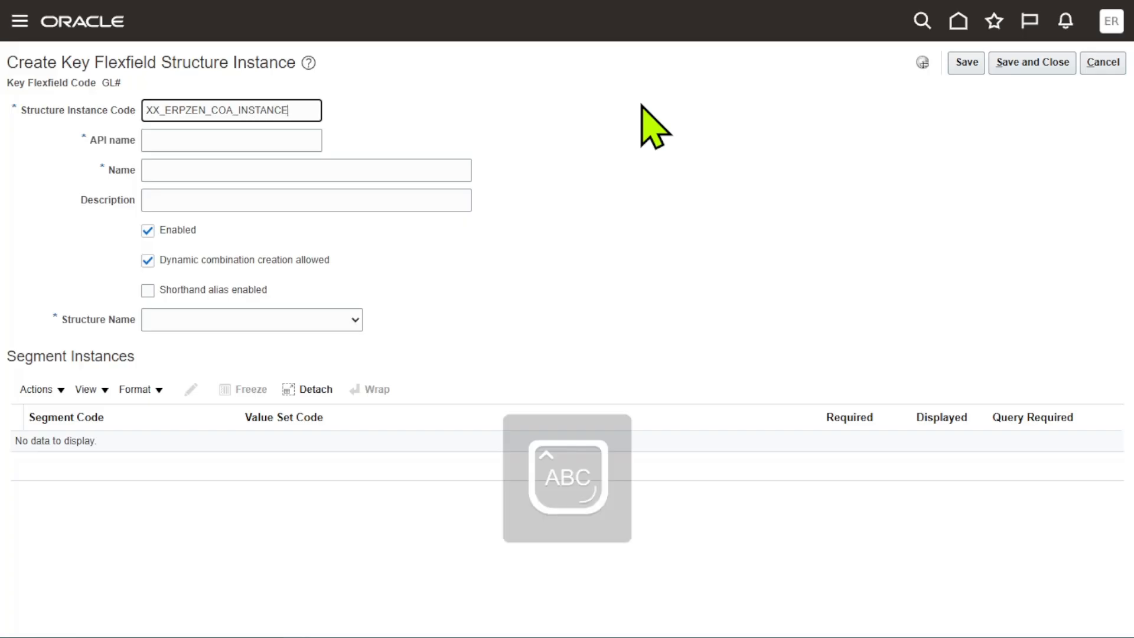
click(656, 176)
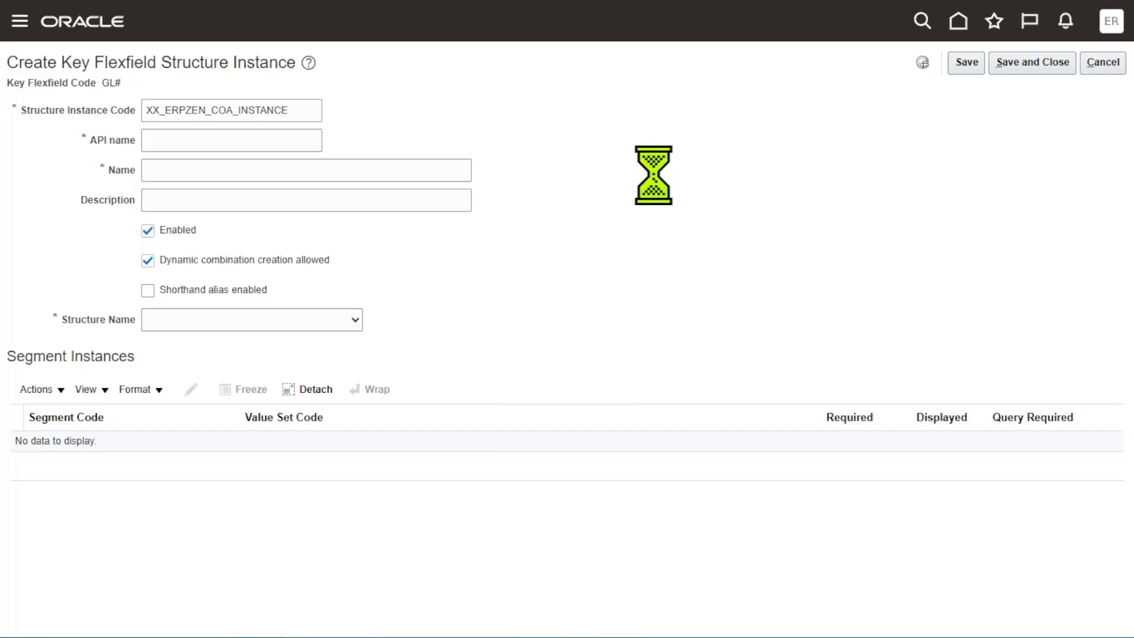
Step: Name the structure instance "Erpzen COA Structure Instance"
click(180, 168)
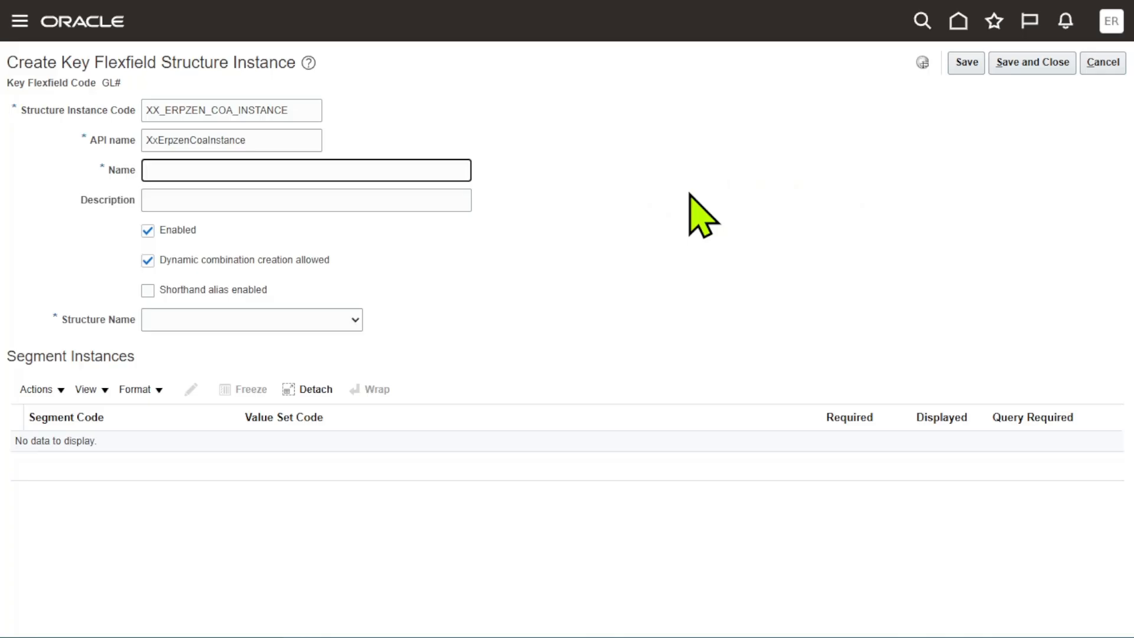
text(eR)
key(BackSpace)
key(BackSpace)
key(Caps_Lock)
text(Erpze)
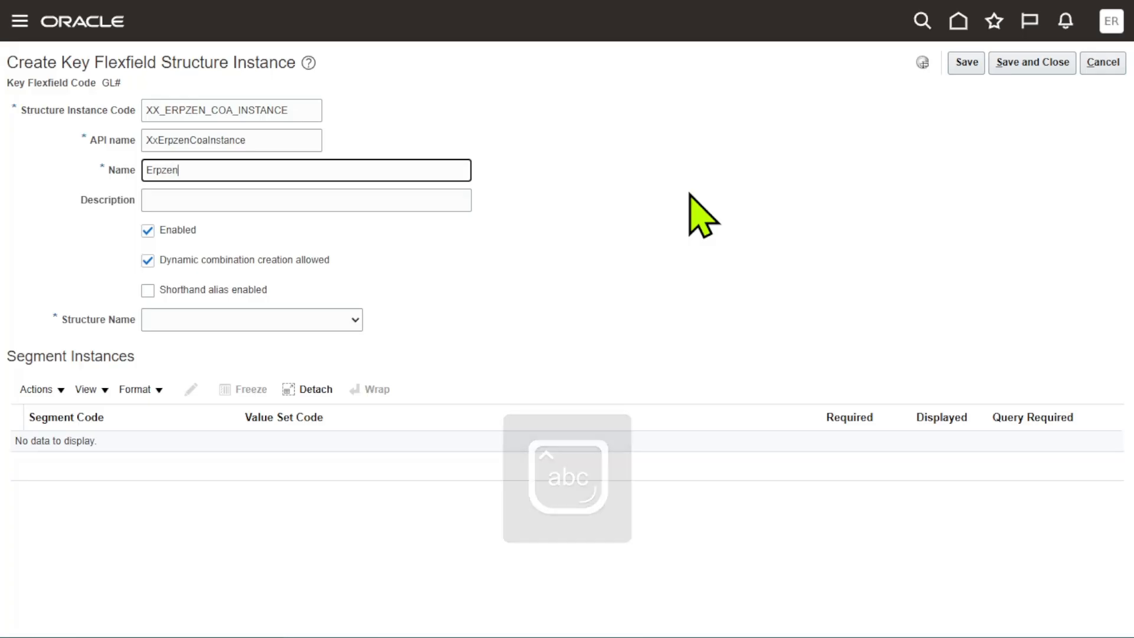
text(n CO)
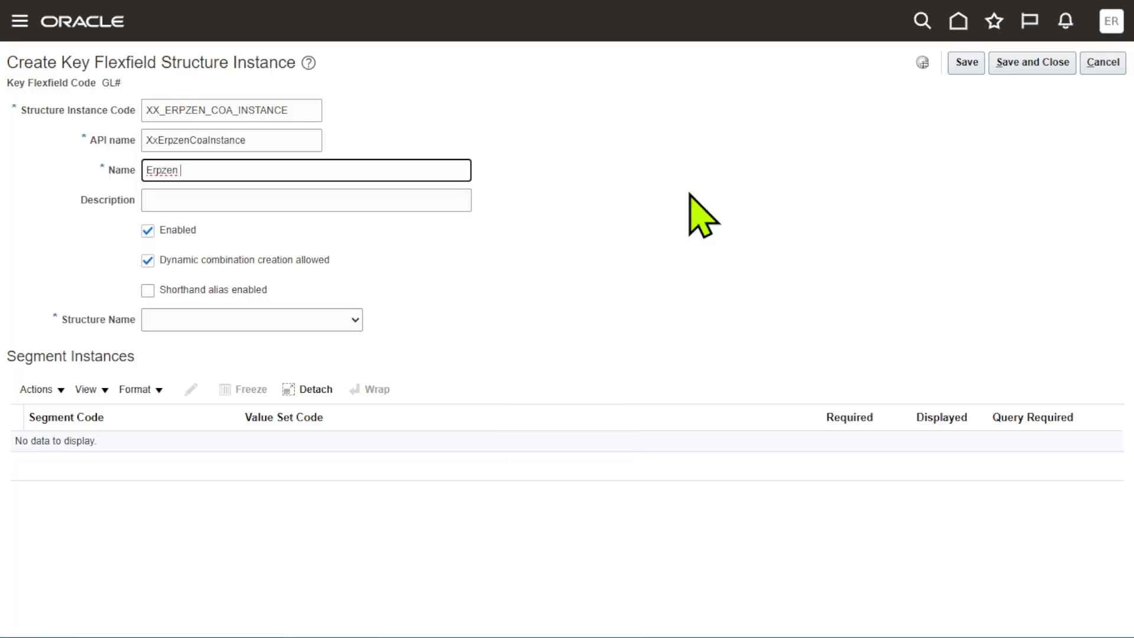
text(A Structure Instance)
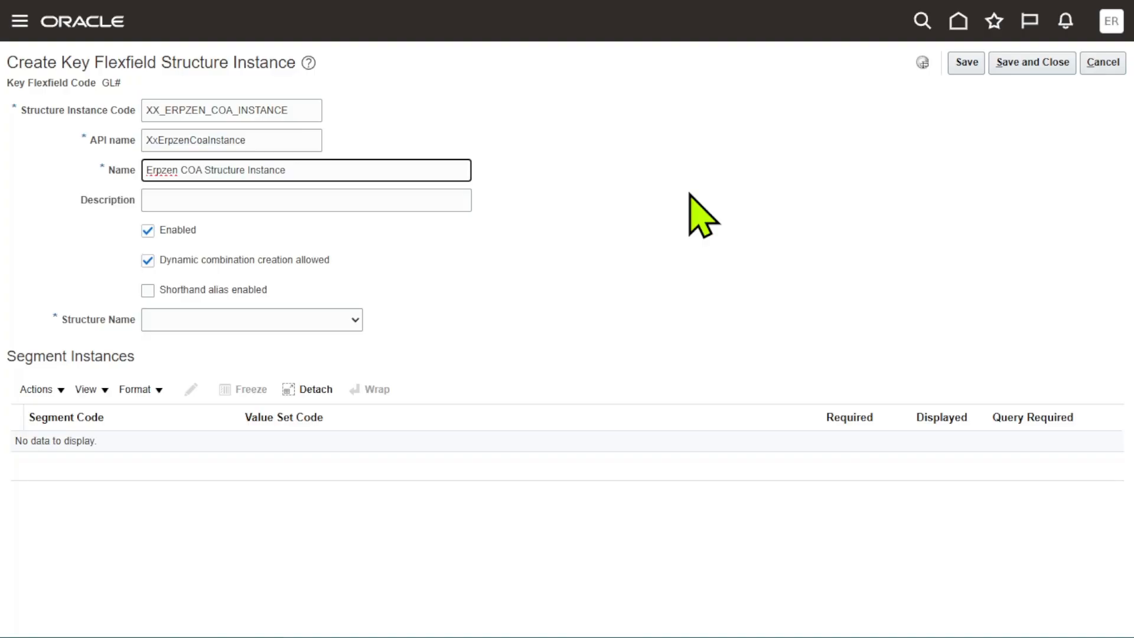
Step: Copy the instance name "Erpzen COA Structure Instance" into the description
key(shift+Left)
key(shift+Left)
key(shift+Left)
key(shift+Left)
key(shift+Left)
key(shift+Left)
key(shift+Left)
key(shift+Left)
key(shift+Left)
key(shift+Left)
key(shift+Left)
key(shift+Left)
key(shift+Left)
key(shift+Left)
key(shift+Left)
key(shift+Left)
key(shift+Left)
key(shift+Left)
key(shift+Left)
key(shift+Left)
key(ctrl+c)
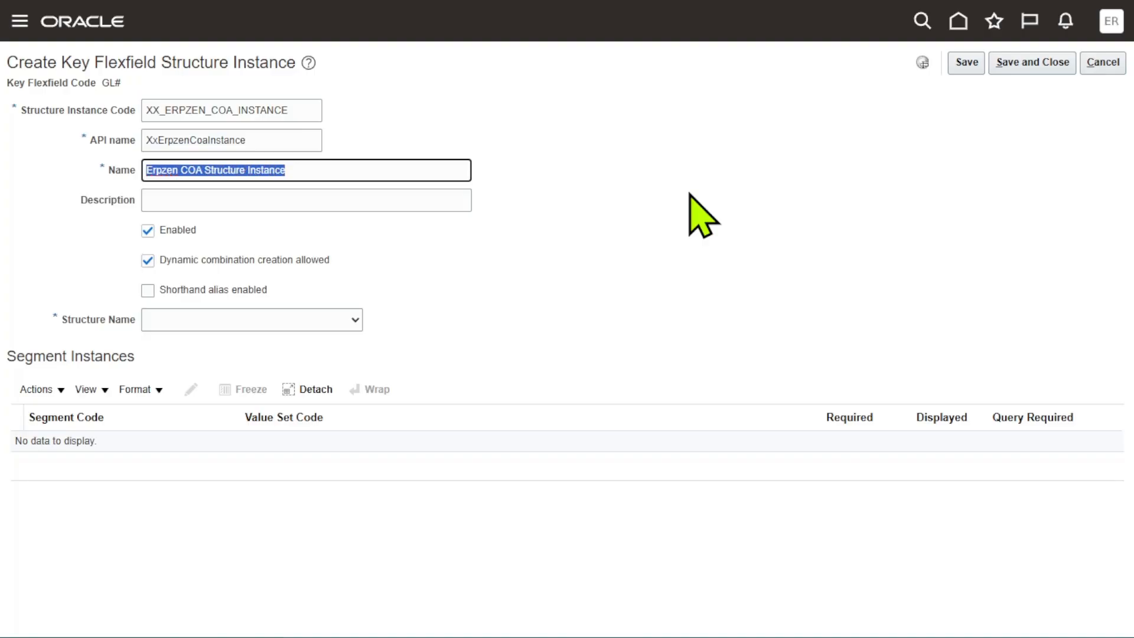
key(Tab)
key(ctrl+v)
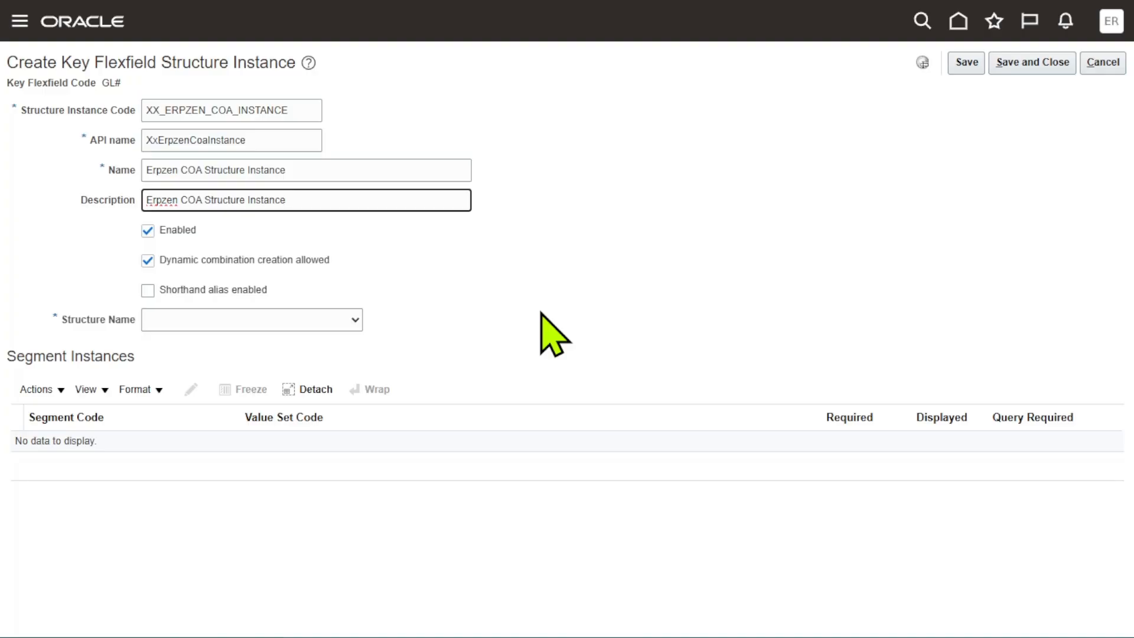
drag(212, 229, 167, 229)
click(481, 256)
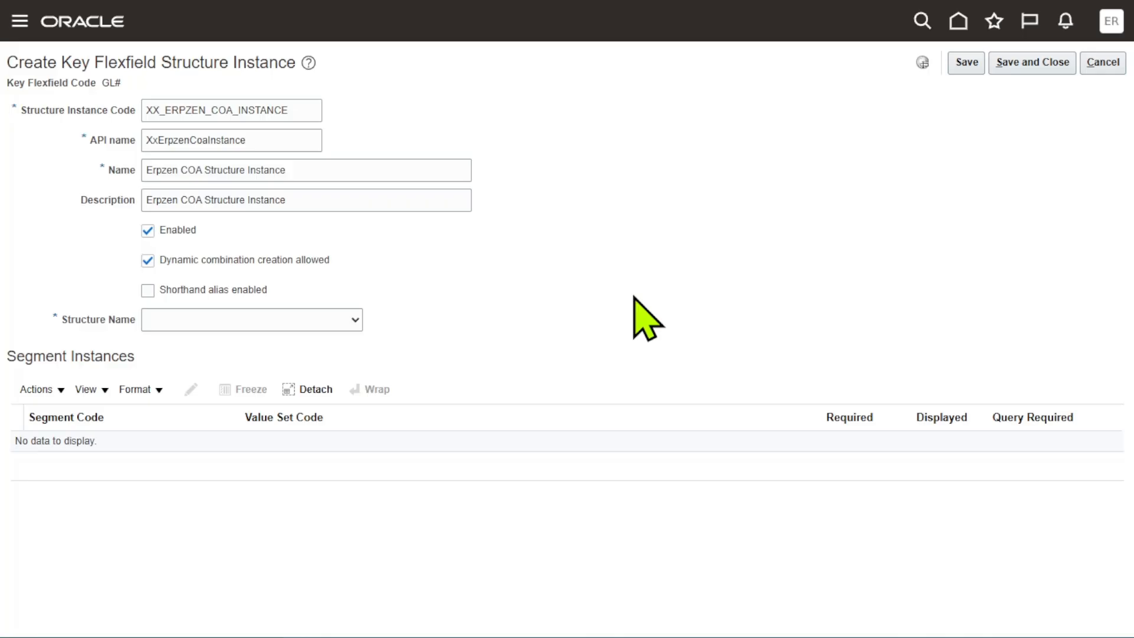
drag(338, 261, 159, 261)
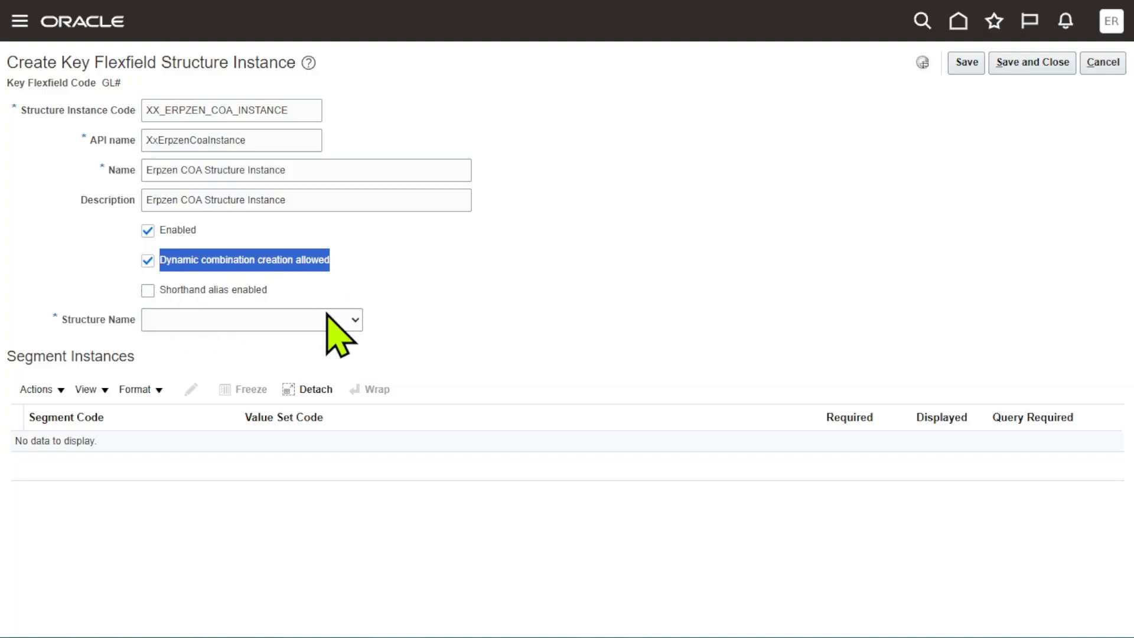
click(510, 292)
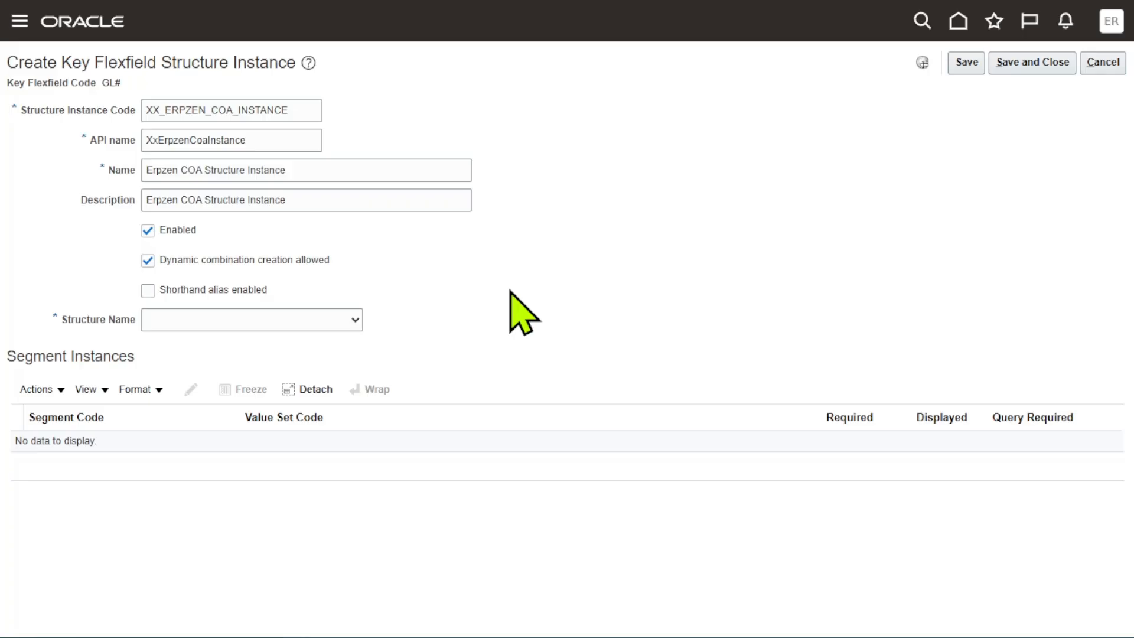
Step: Set the instance's structure name to Erpzen COA Structure
click(290, 324)
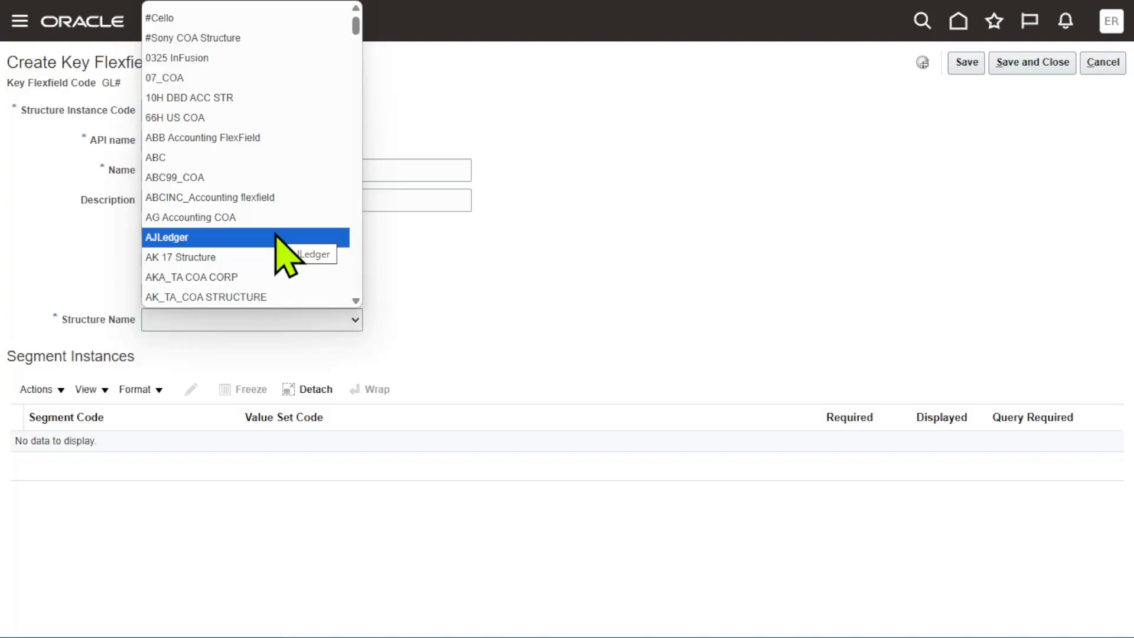
key(e)
key(Down)
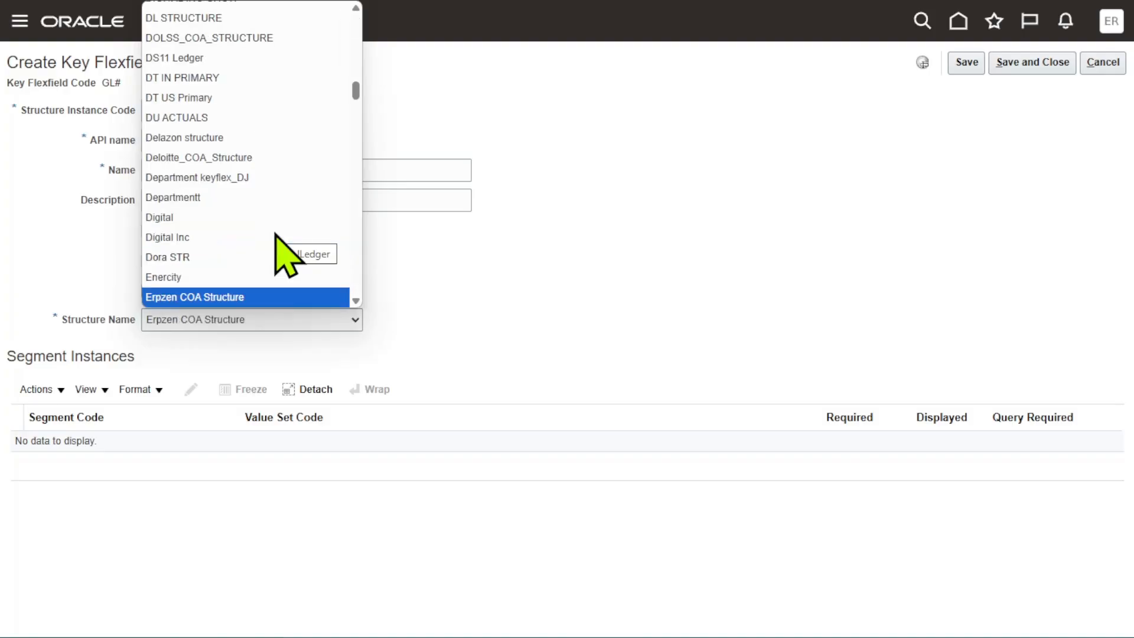
key(Return)
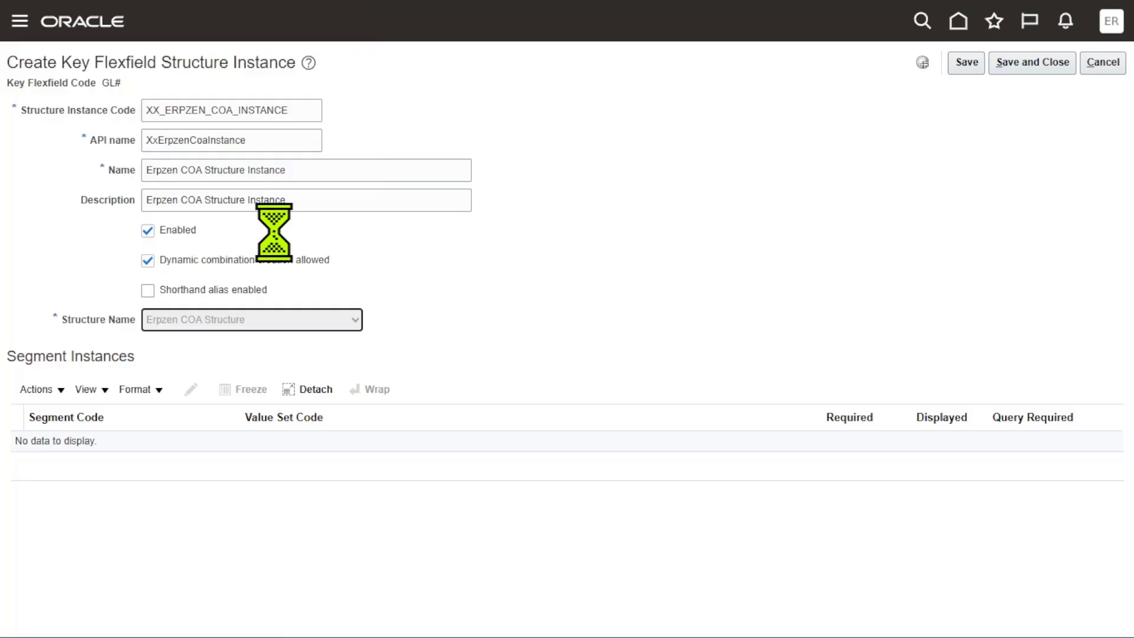
Step: Edit the Company segment instance to make it required and accept the change
scroll(613, 278, down, 1)
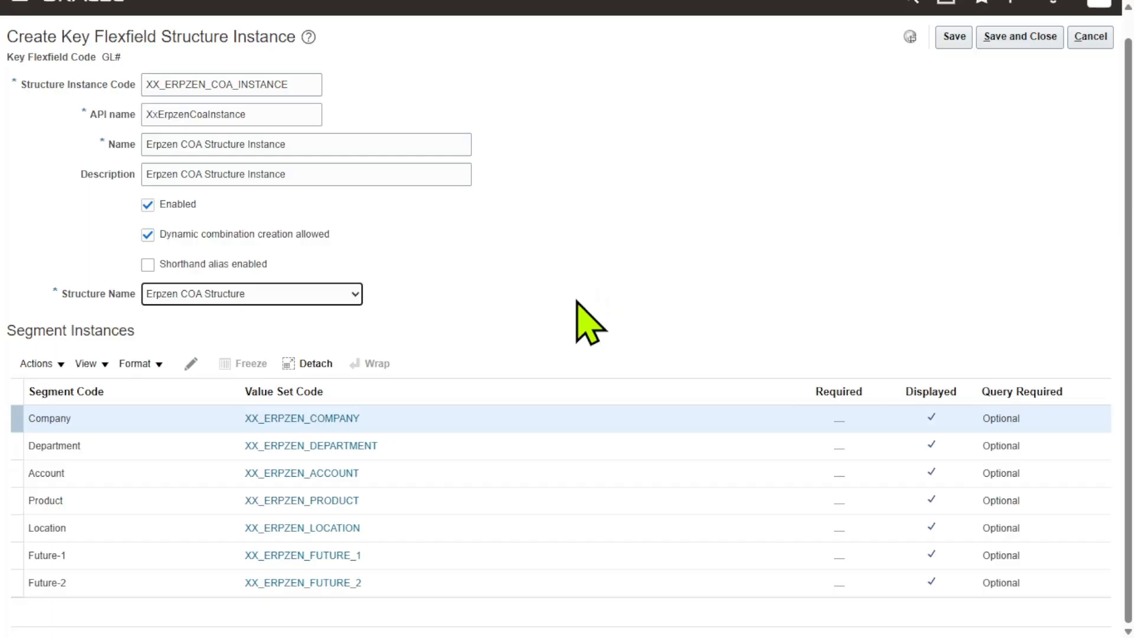
click(456, 418)
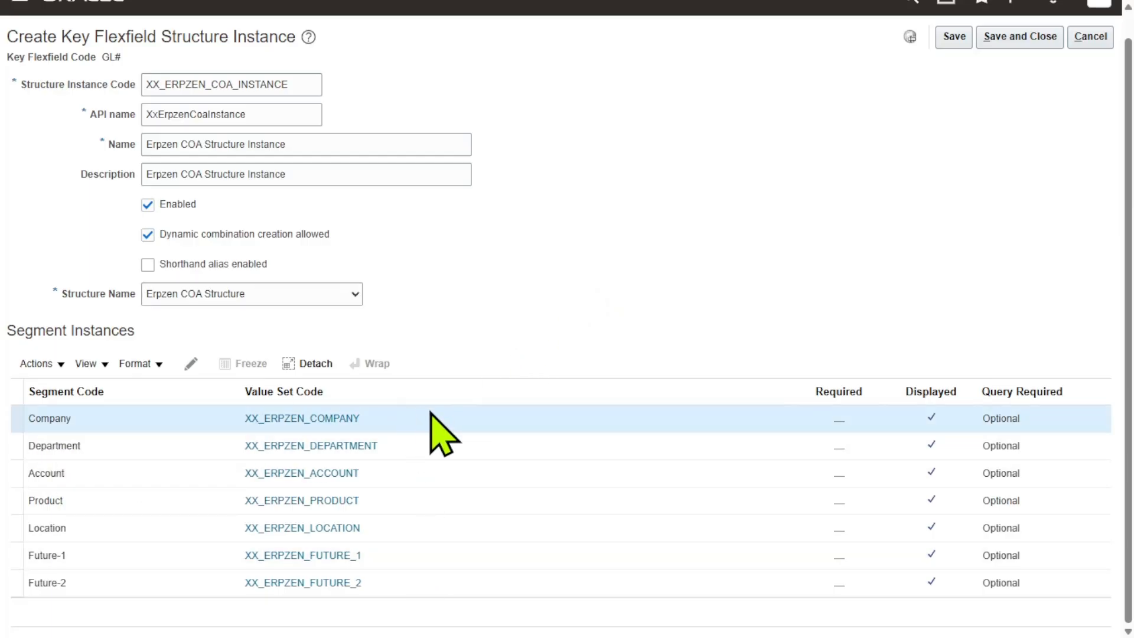
click(190, 363)
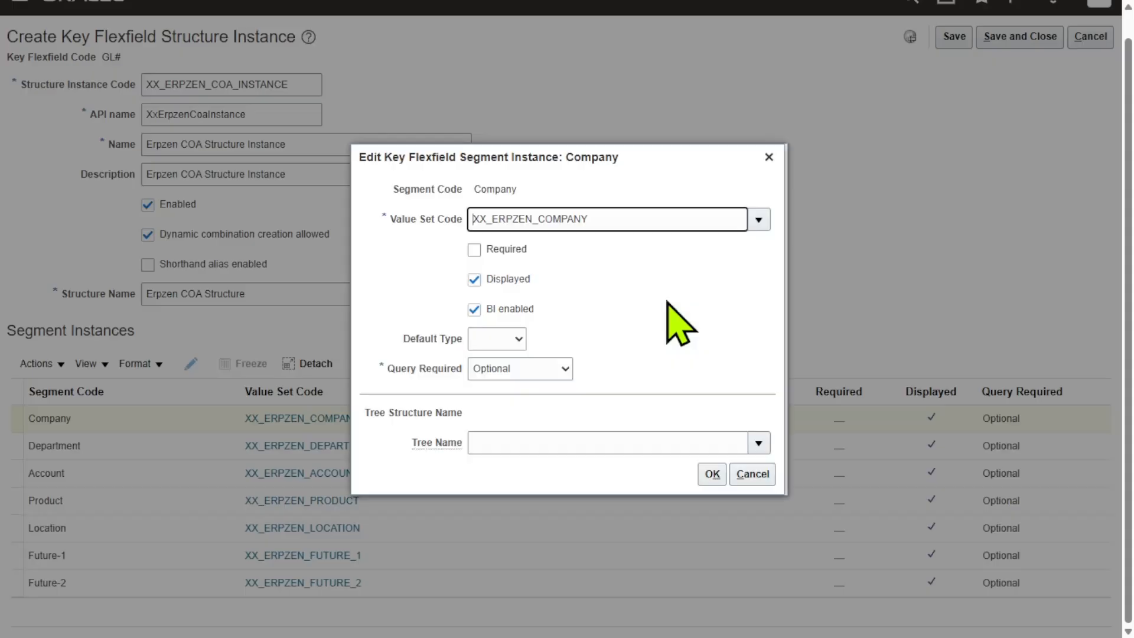
click(475, 250)
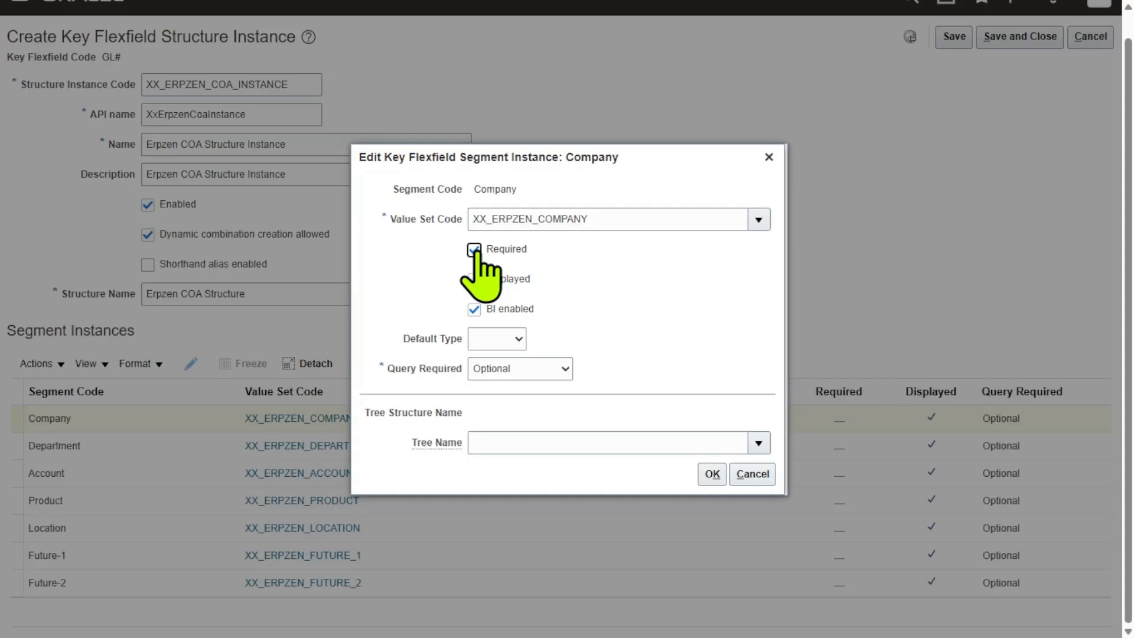
click(705, 472)
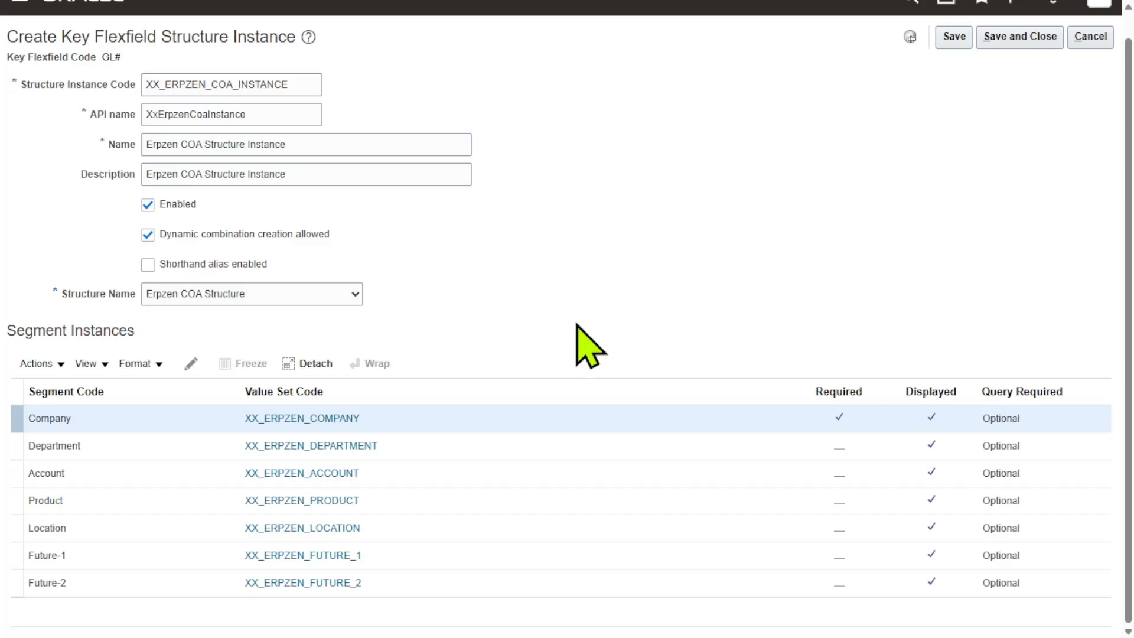
Step: Make the Department segment instance required and accept the change
click(515, 449)
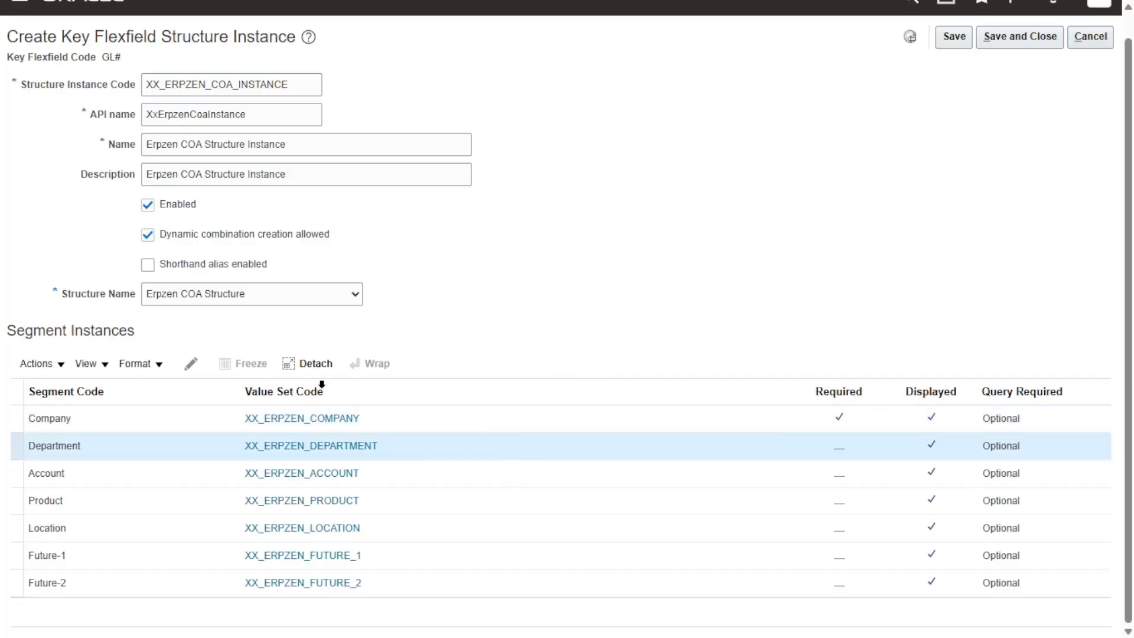
click(191, 363)
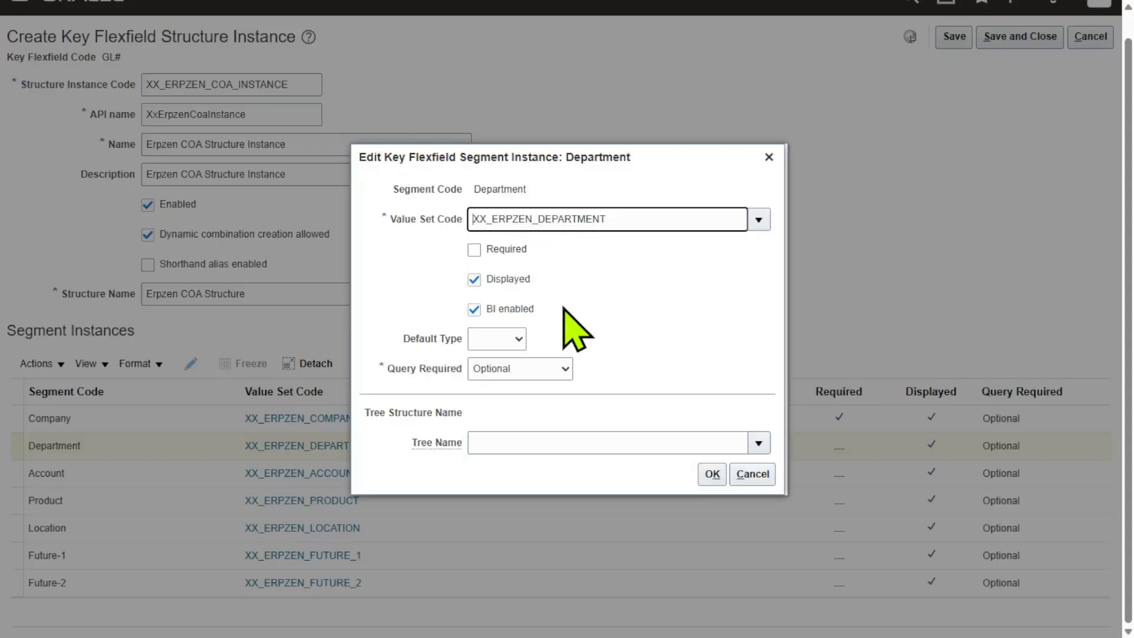
click(474, 249)
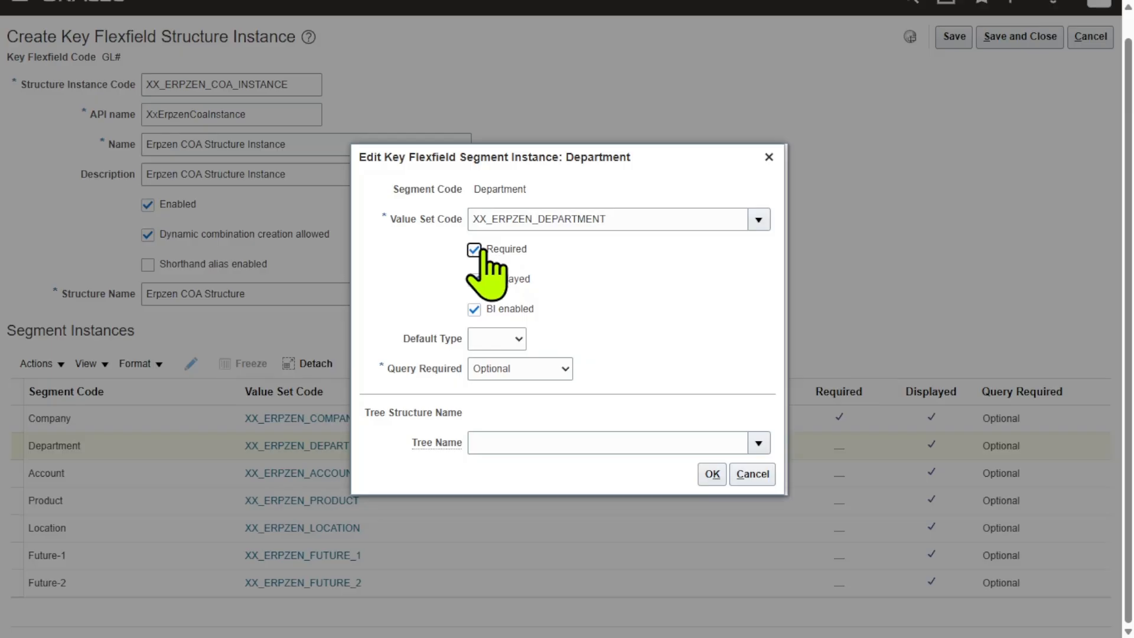
click(712, 474)
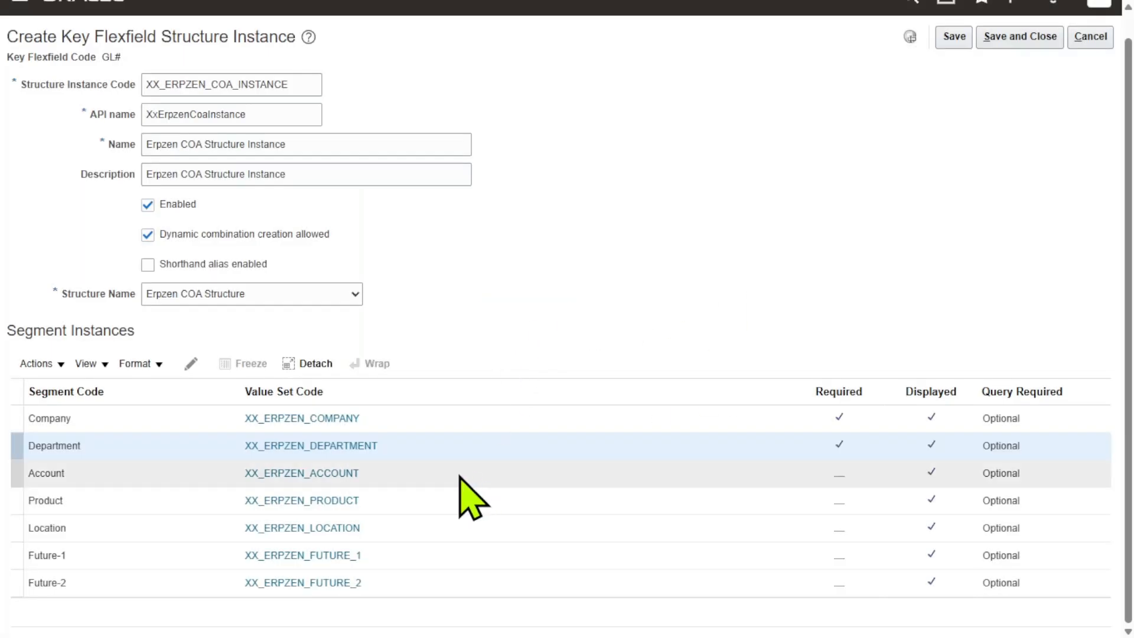
Step: Make the Account segment instance required and accept the change
click(458, 473)
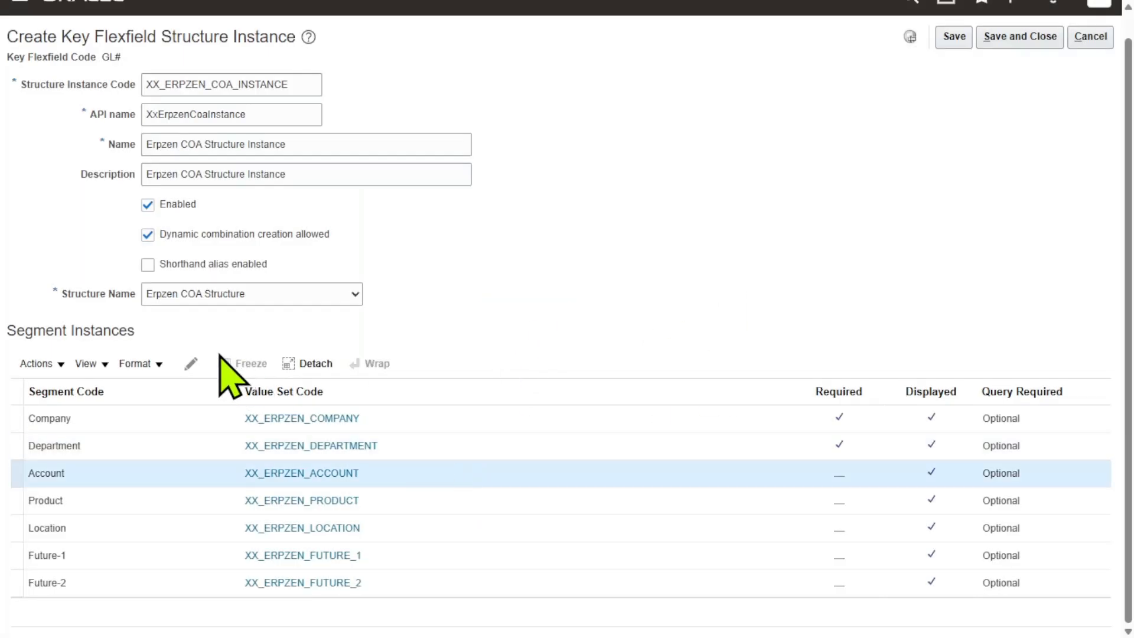
click(190, 364)
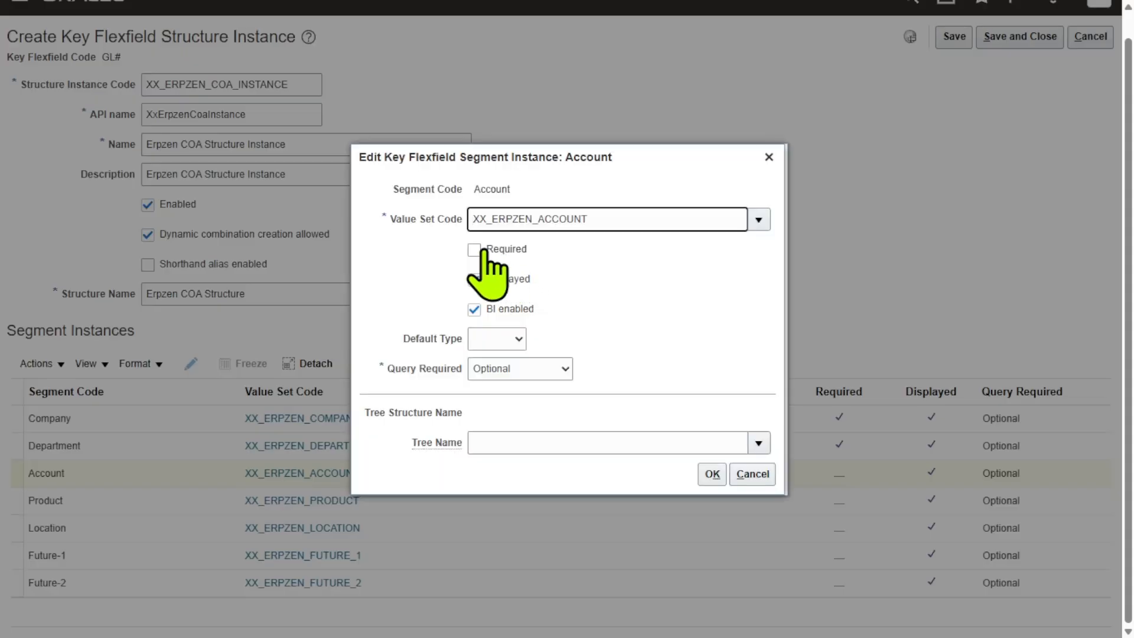
click(478, 251)
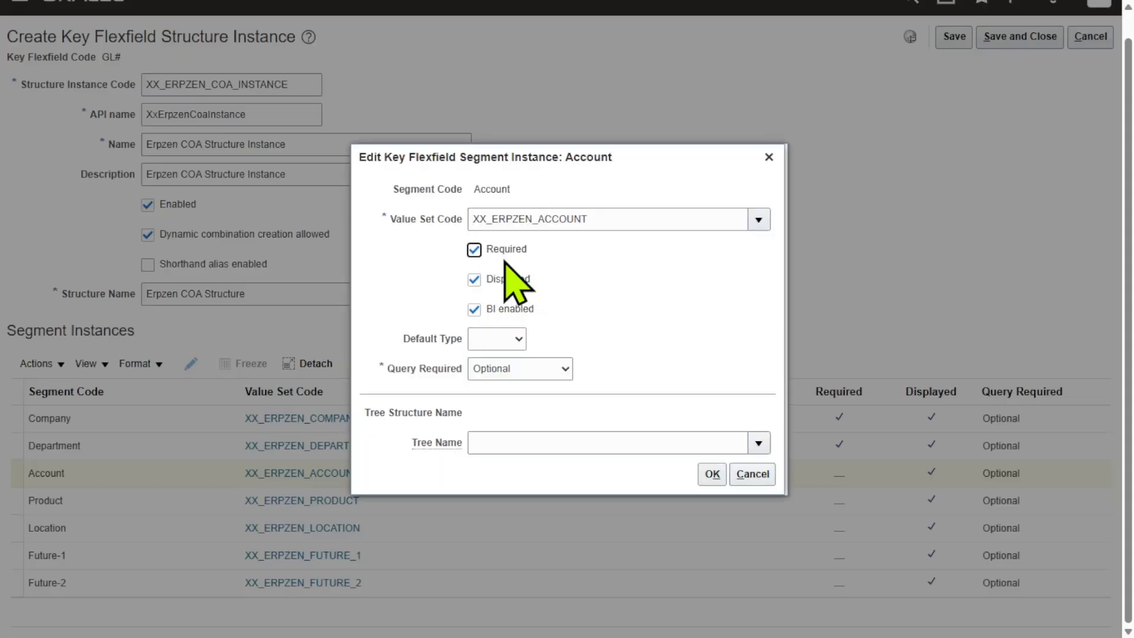
click(713, 474)
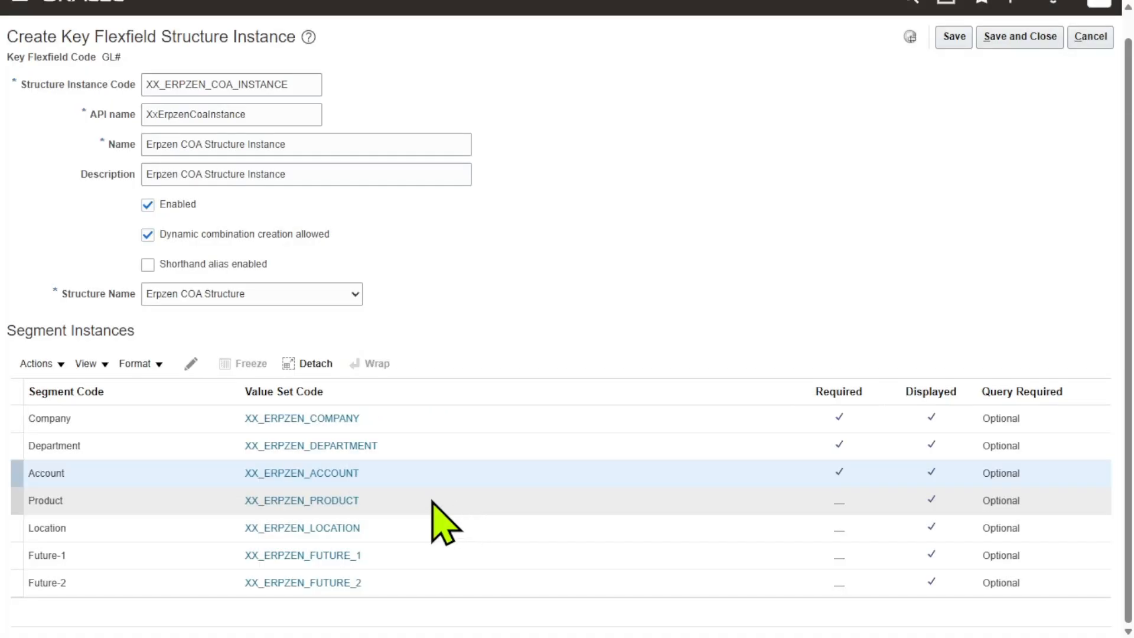
Step: Make the Product segment instance required, keeping it displayed, and accept the change
click(425, 500)
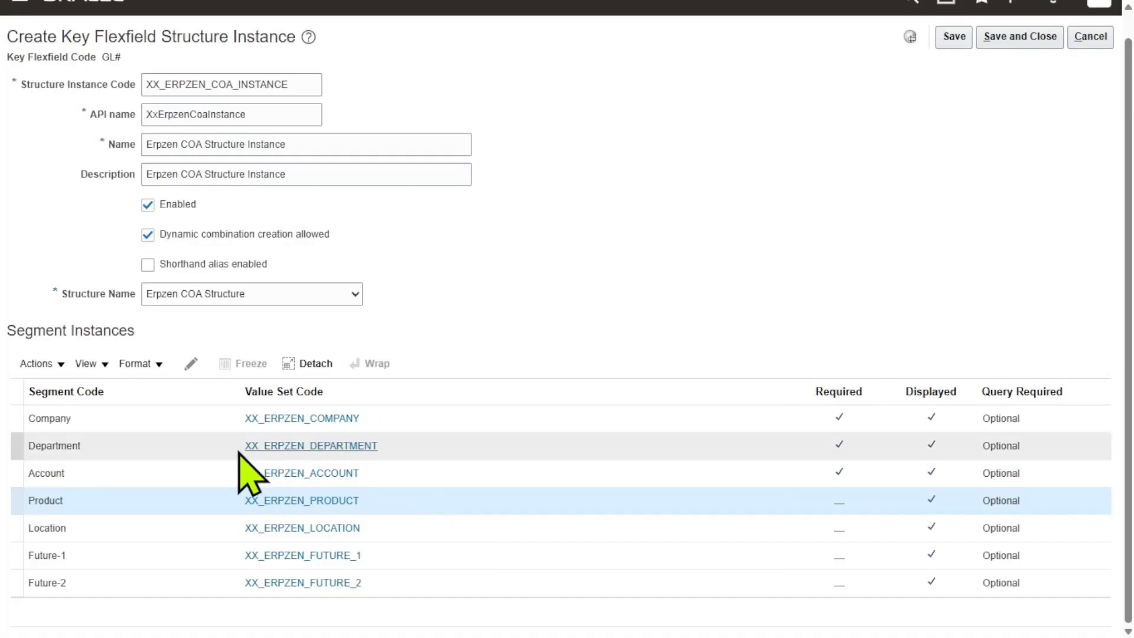
click(190, 363)
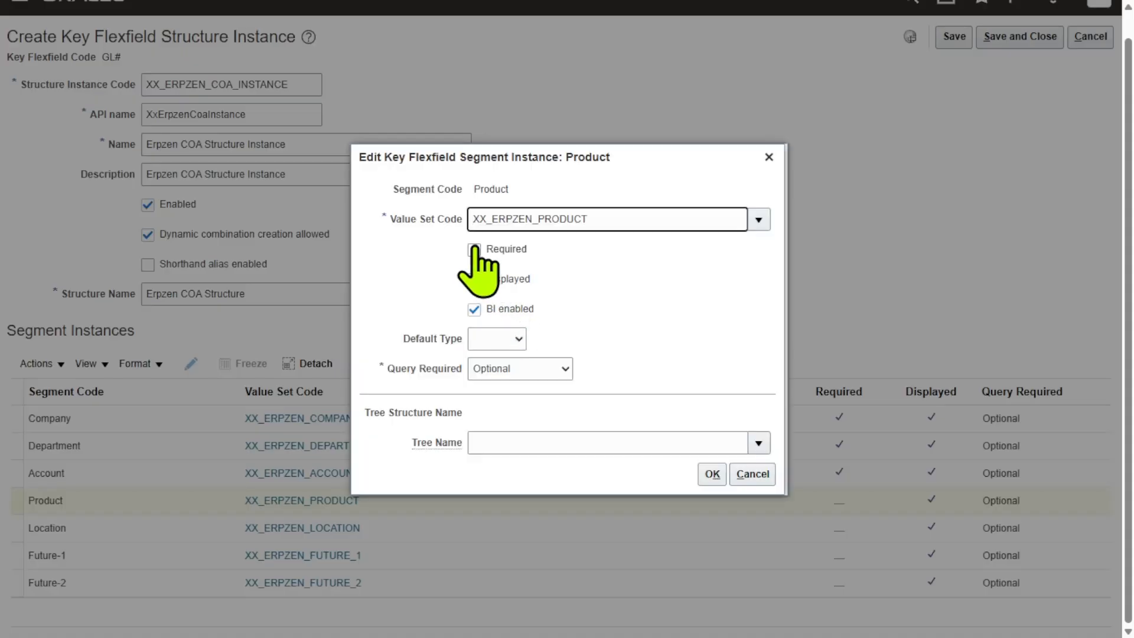
click(474, 249)
click(474, 279)
click(711, 475)
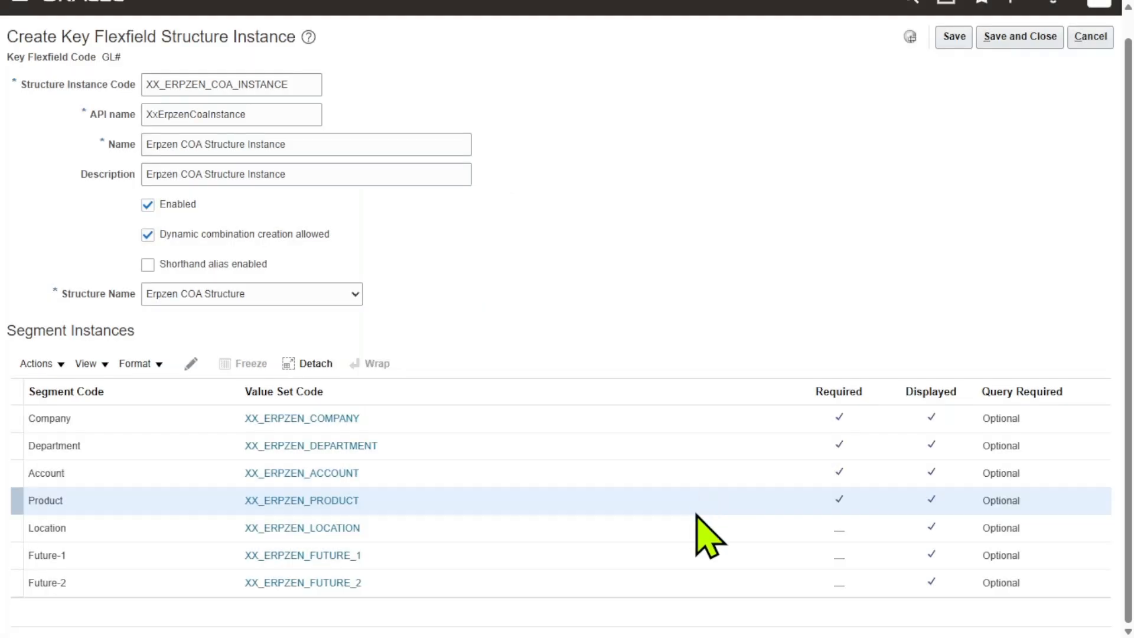
Step: Make the Location segment instance required and accept the change
click(695, 523)
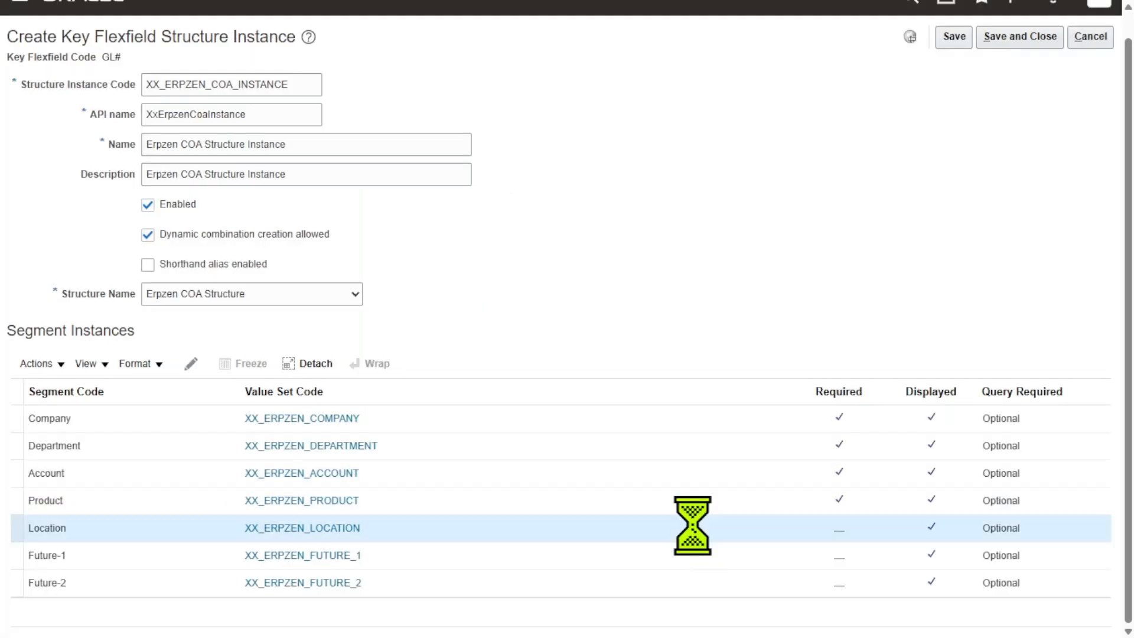
click(190, 362)
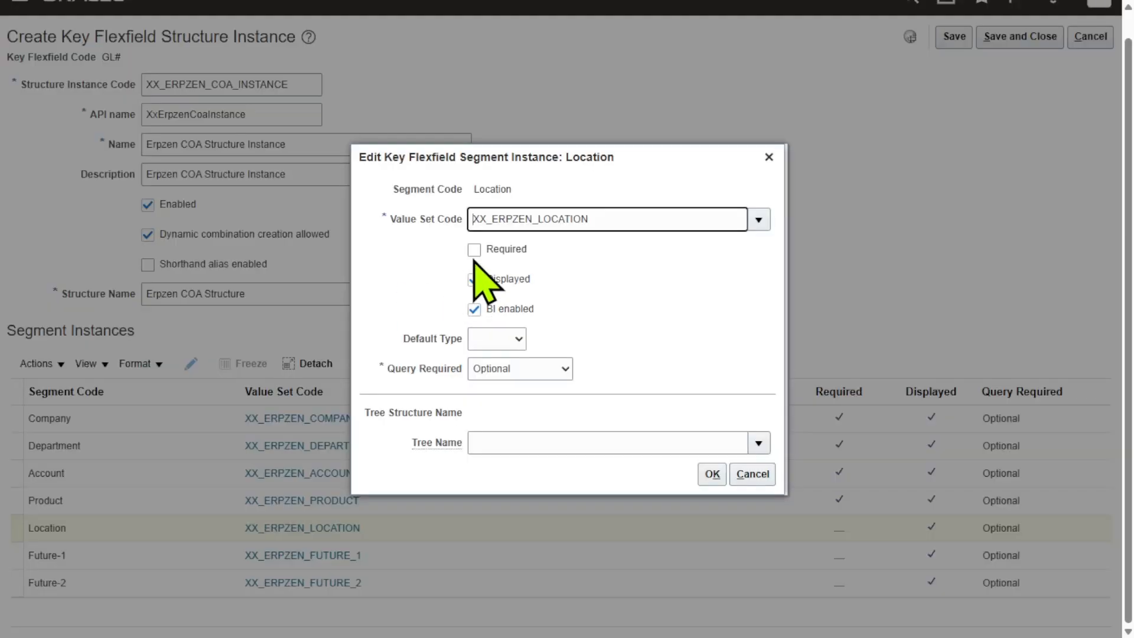
click(475, 251)
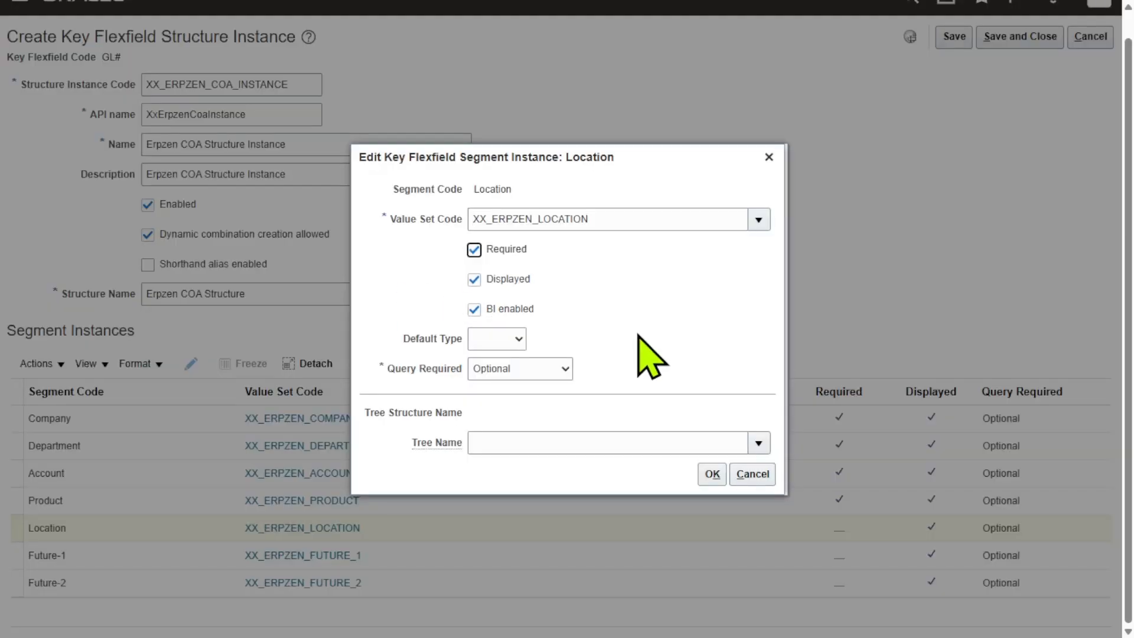
click(712, 475)
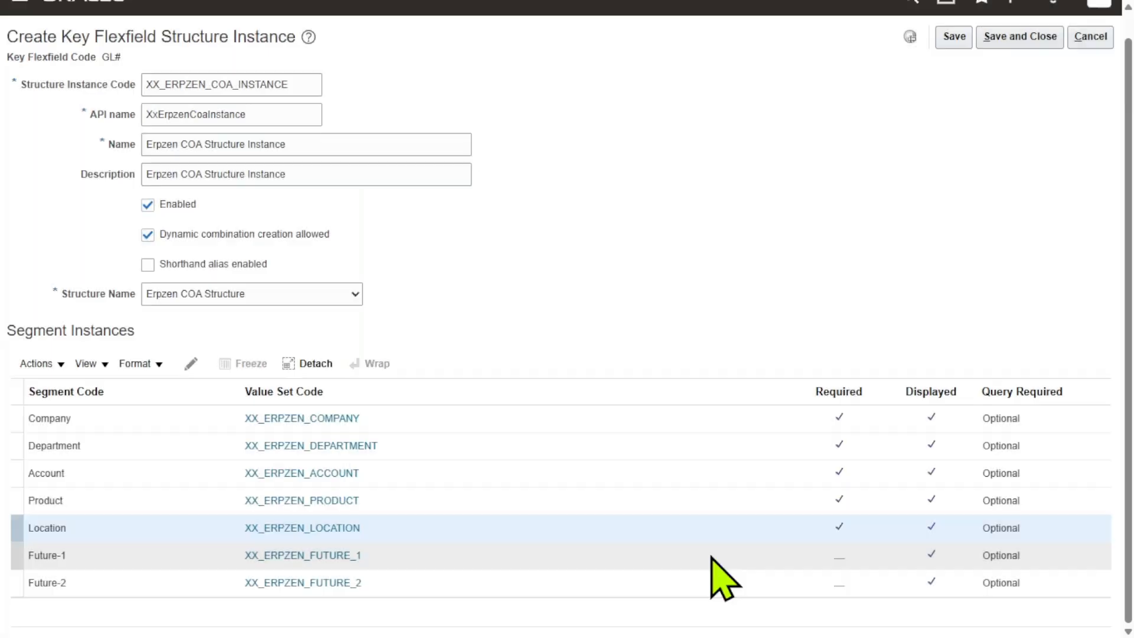
Step: Make the Future-1 segment instance required and accept the change
click(711, 558)
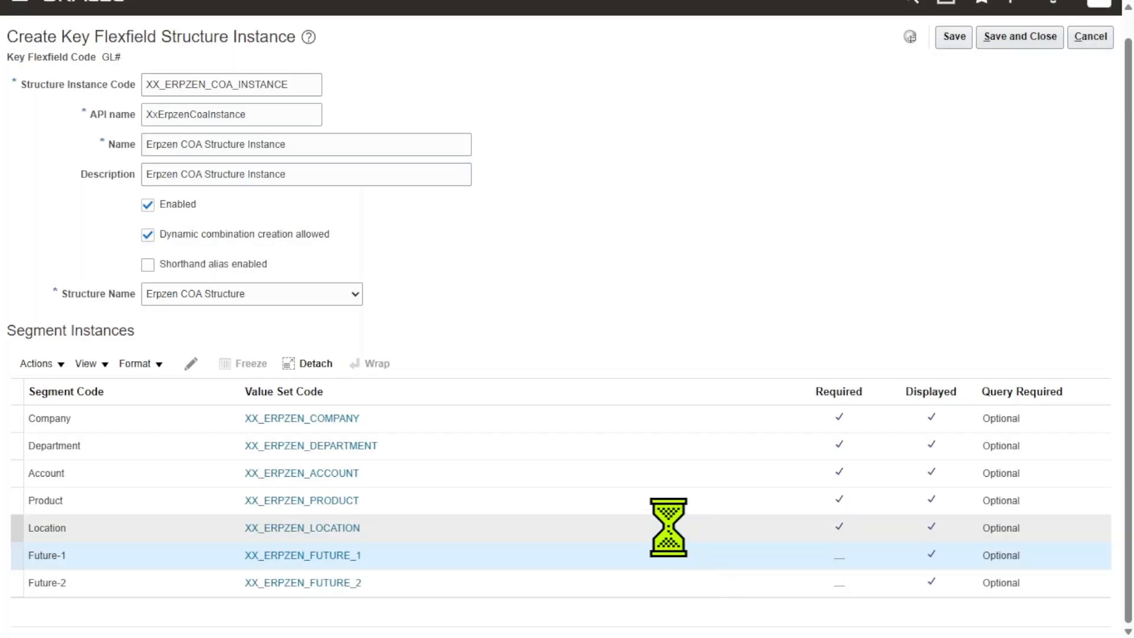
click(190, 363)
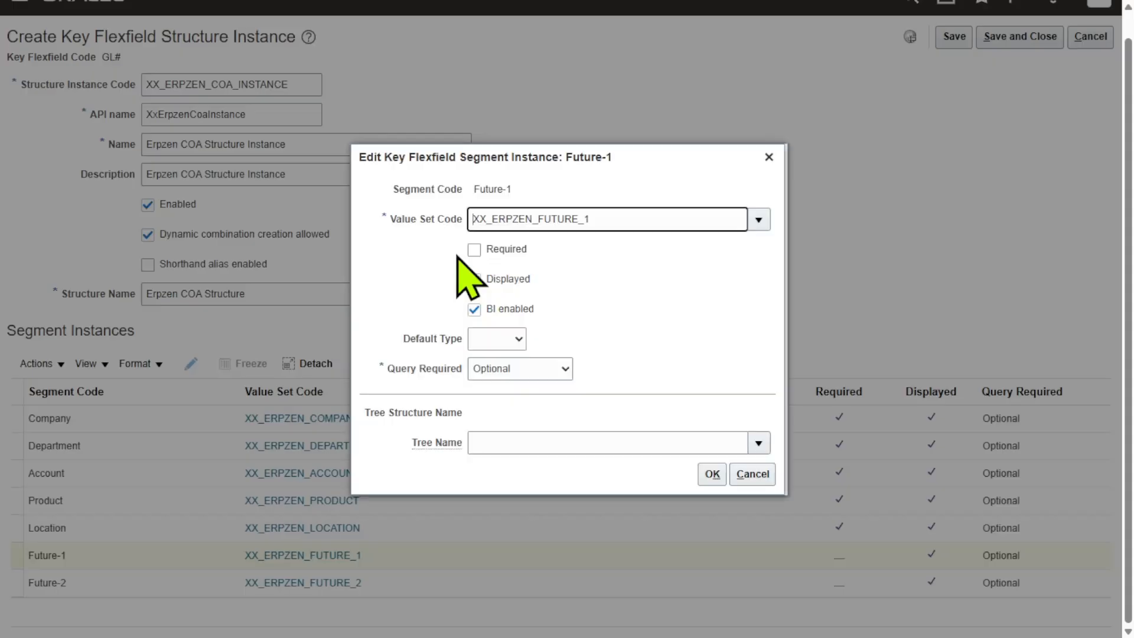
click(474, 249)
click(707, 478)
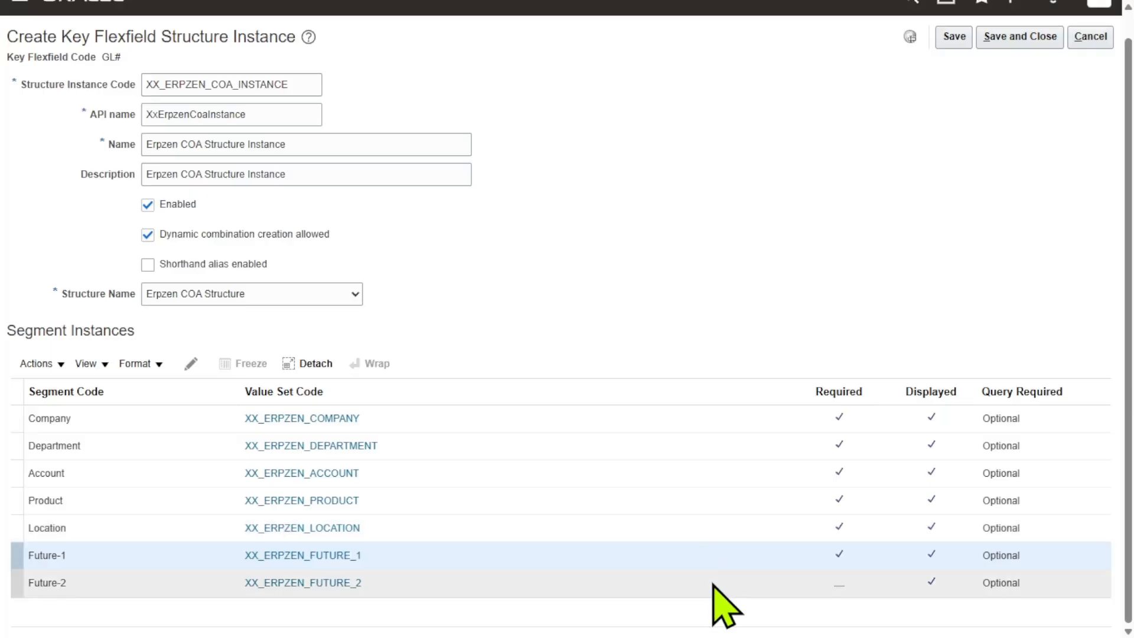
Step: Make the Future-2 segment instance required and accept the change
click(712, 583)
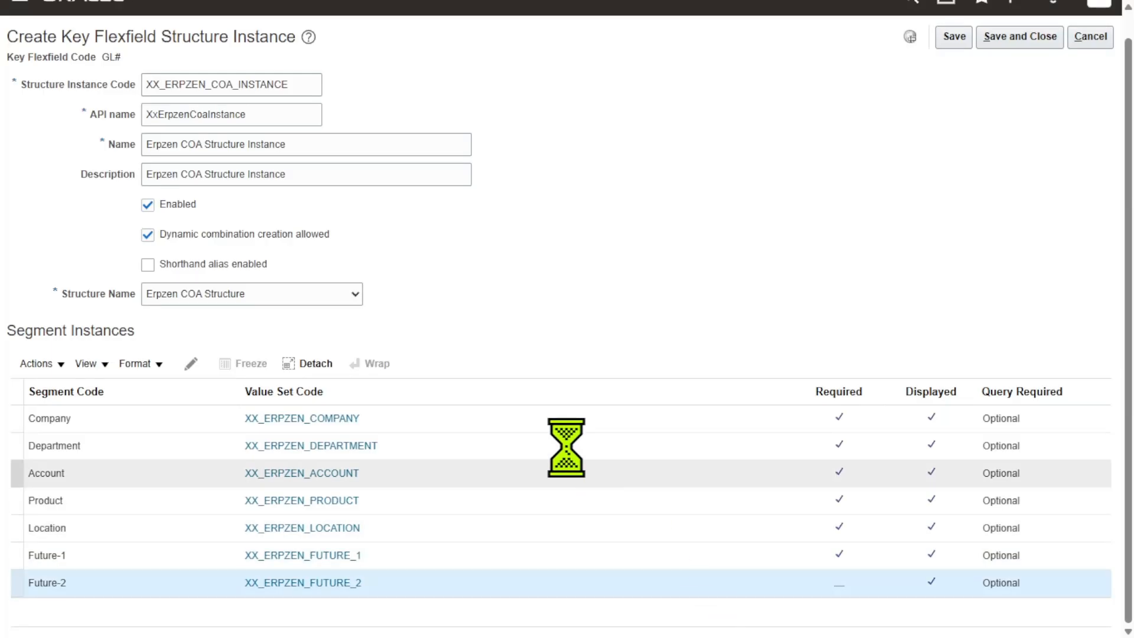
click(192, 363)
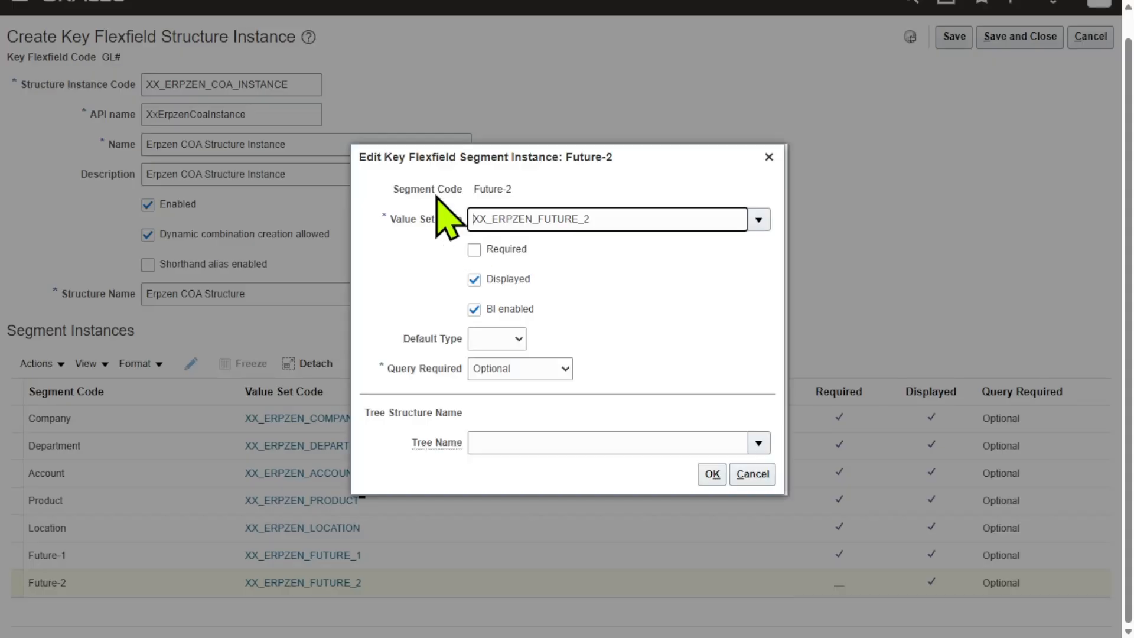
click(473, 249)
click(712, 474)
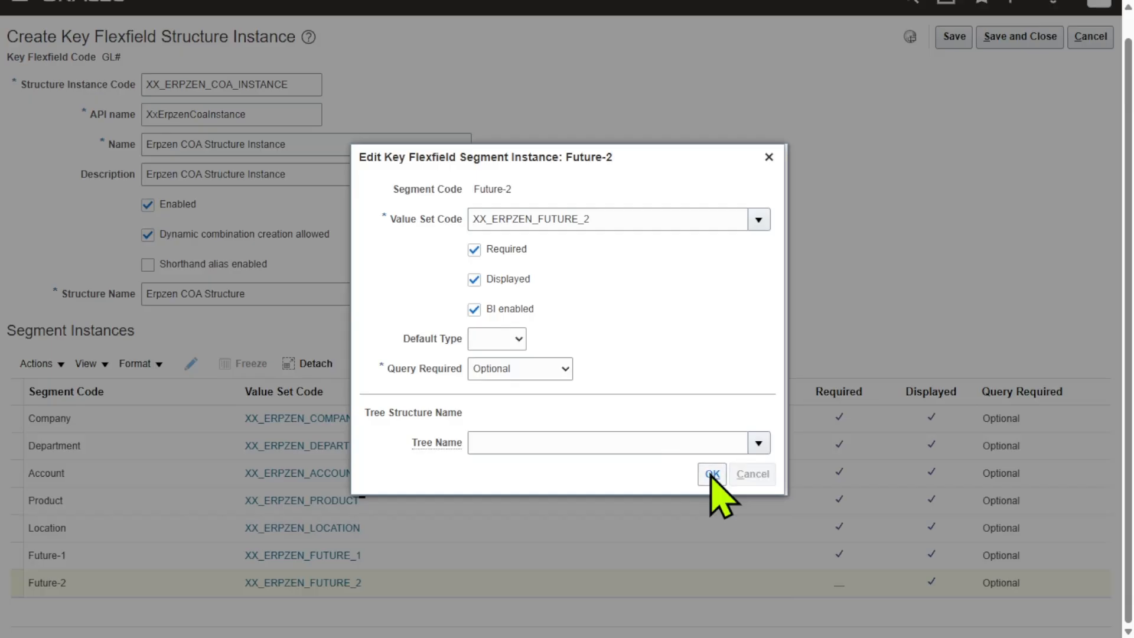
Step: Save and close the new structure instance and return to the chart of accounts structure instances overview
scroll(883, 328, up, 1)
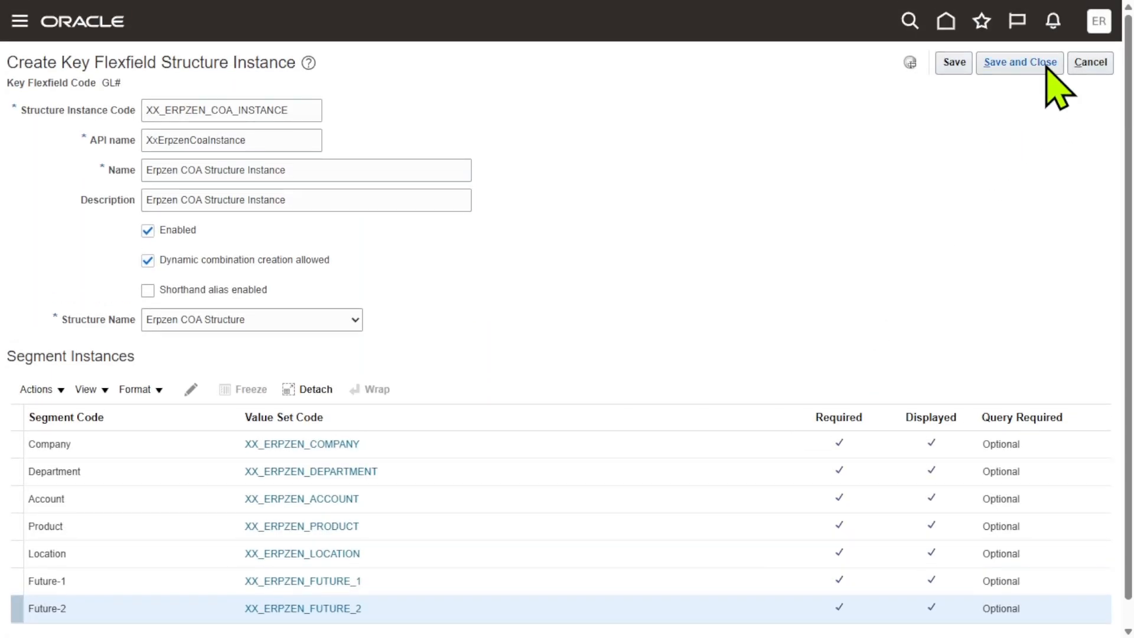
click(952, 62)
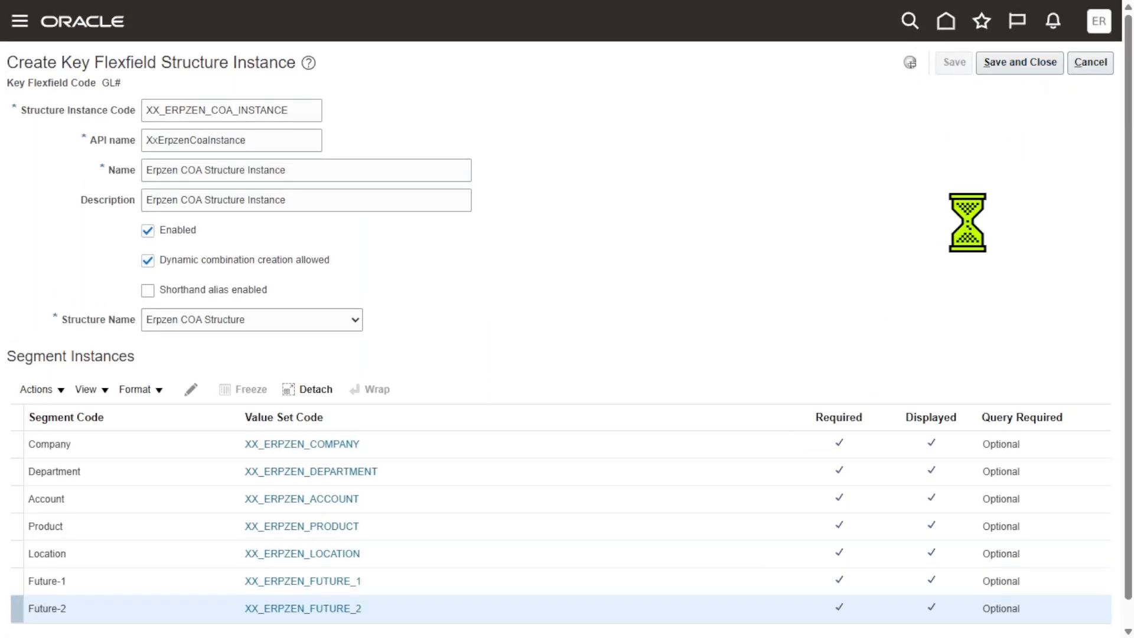
click(1012, 62)
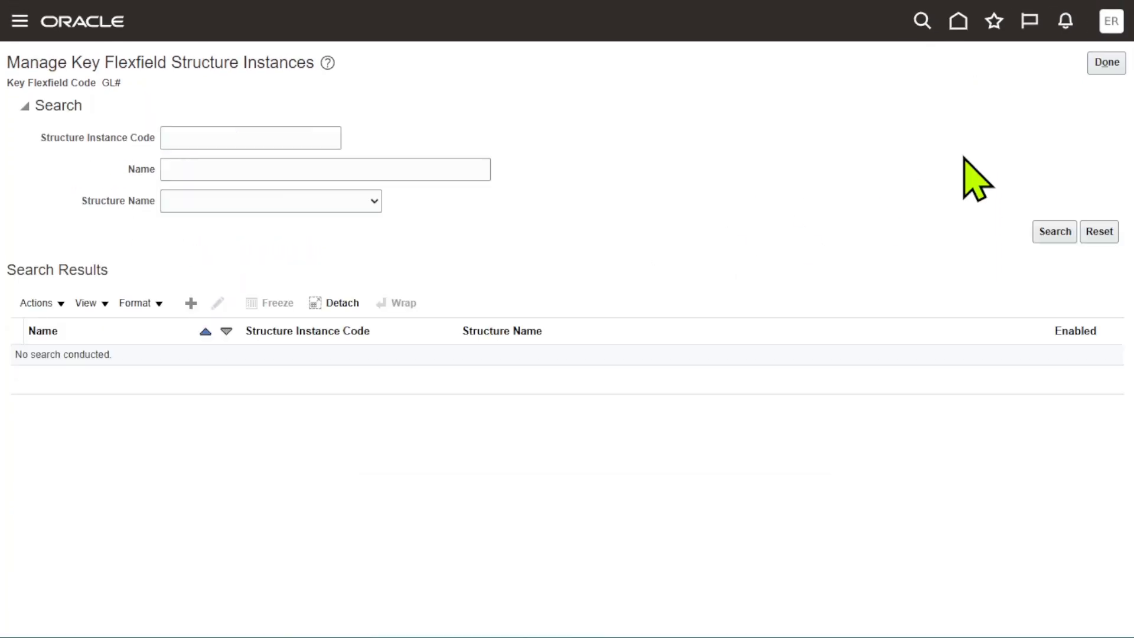
click(1098, 65)
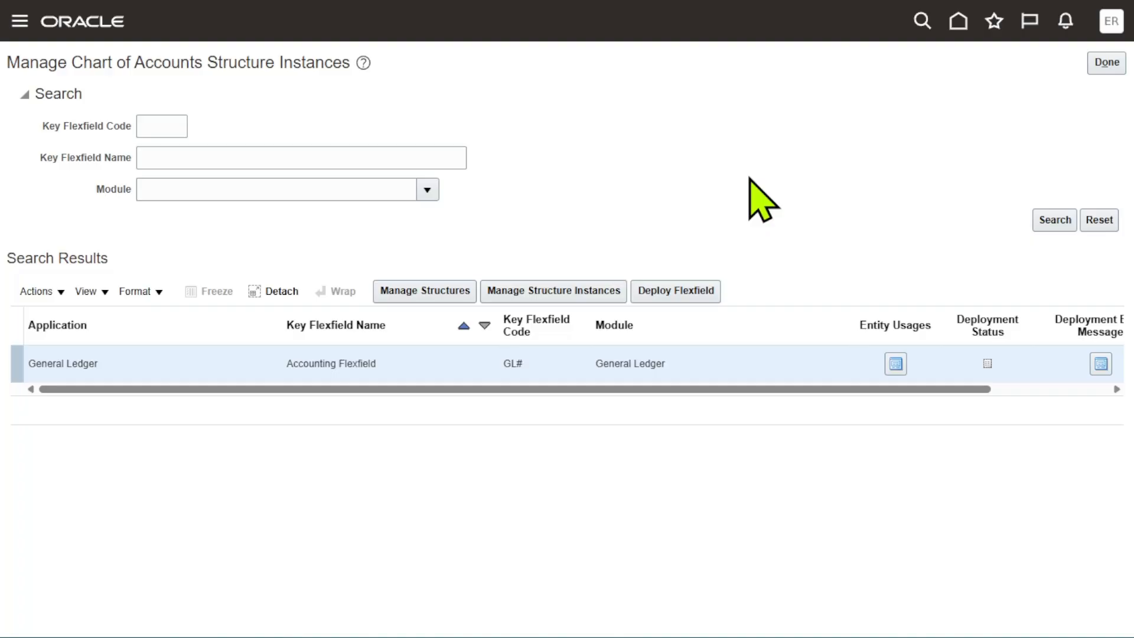
Step: Deploy the Accounting Flexfield, reviewing its metadata validation and deployment details, and close the chart of accounts structure instances page
mouse_move(986, 365)
click(690, 289)
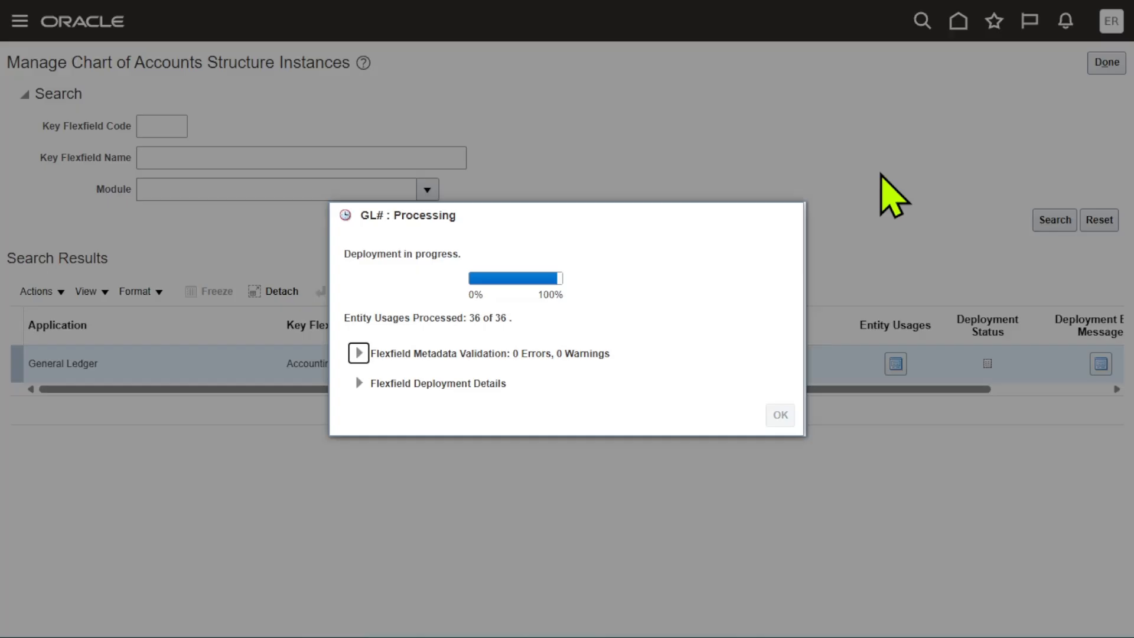
click(358, 353)
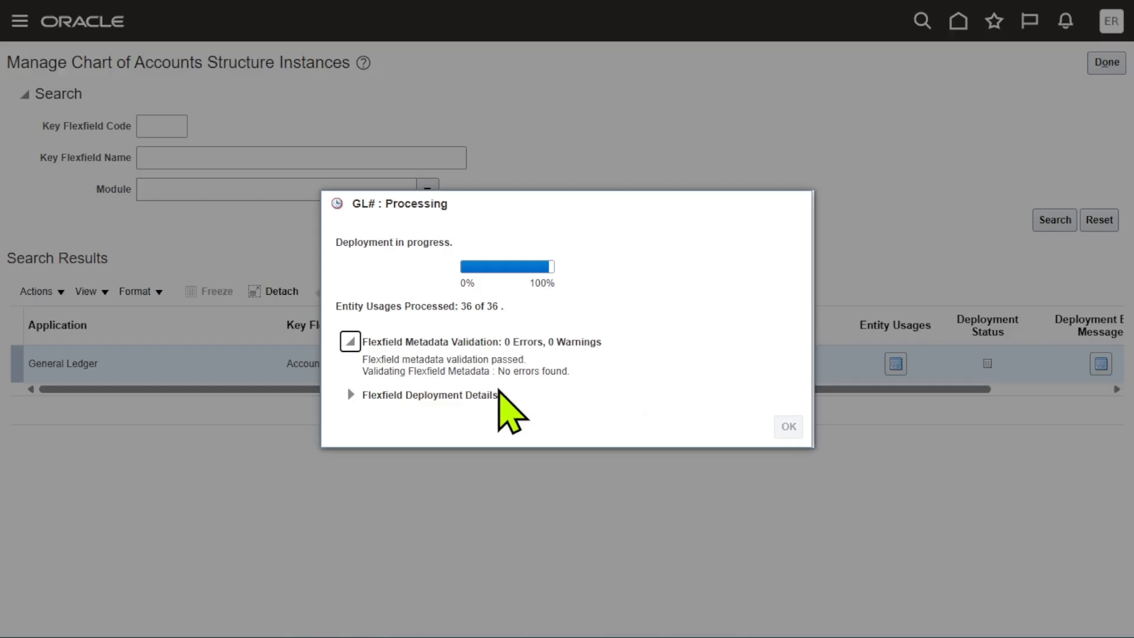
click(351, 394)
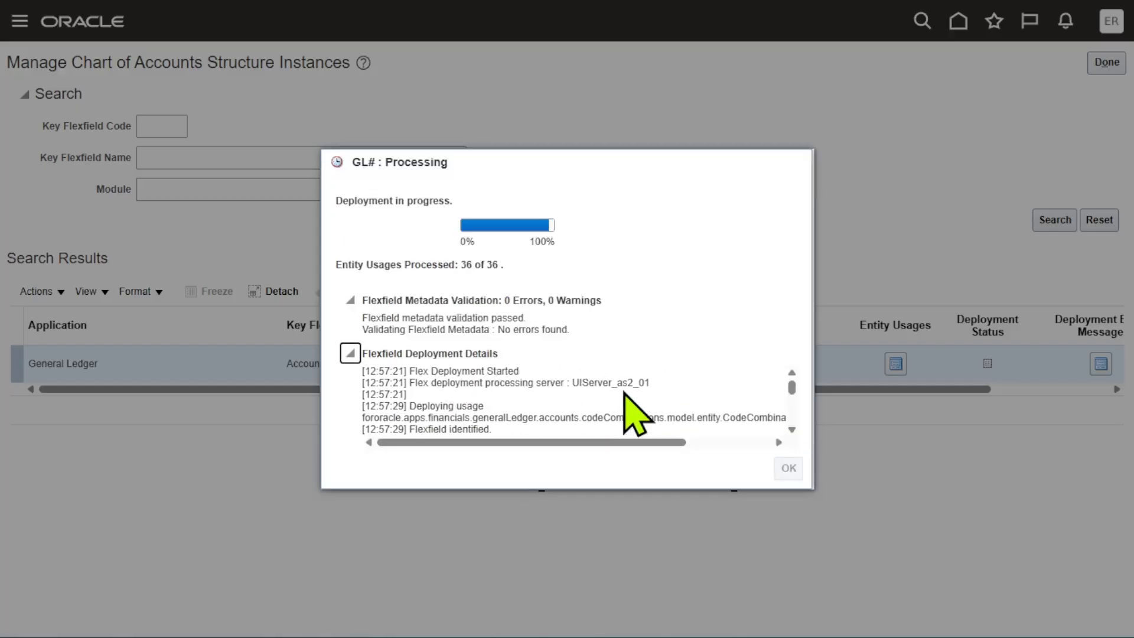
click(352, 301)
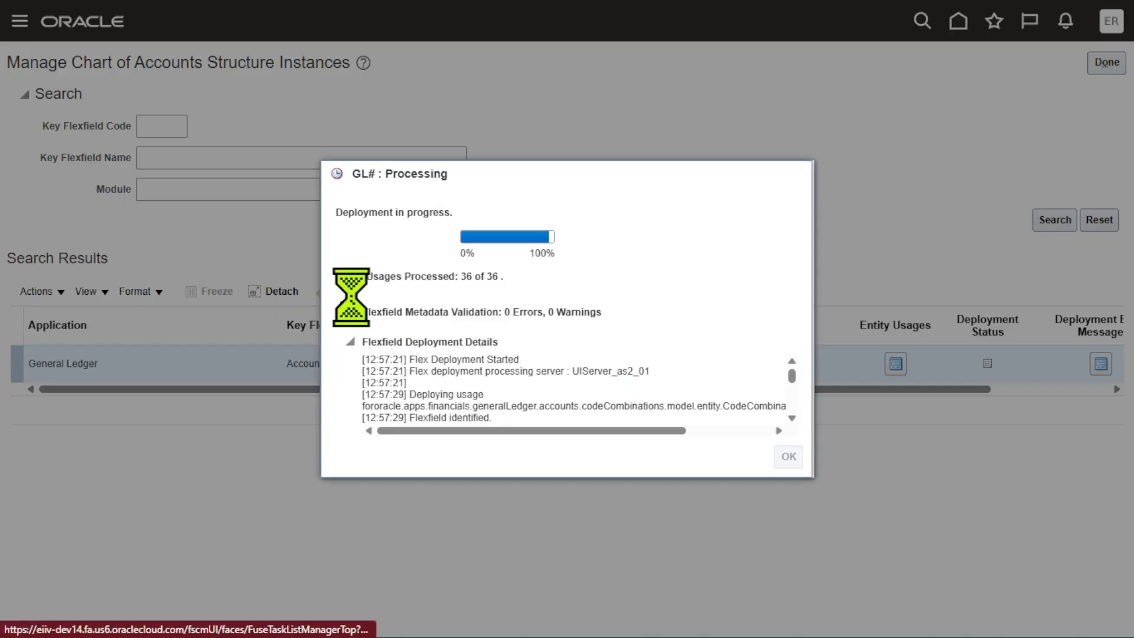
click(352, 341)
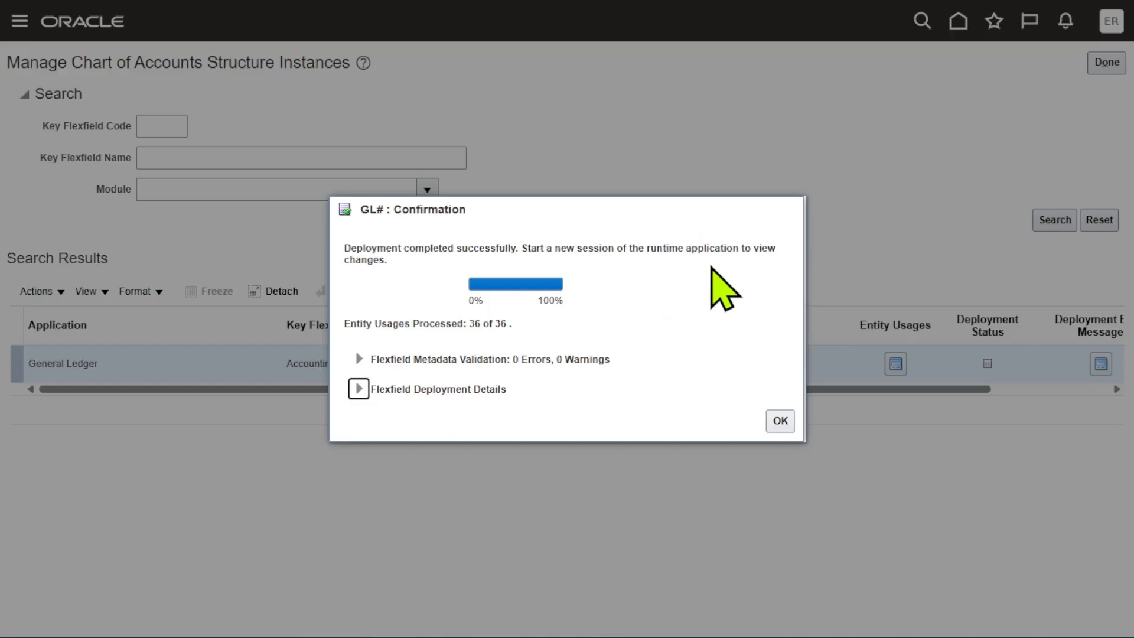
click(780, 420)
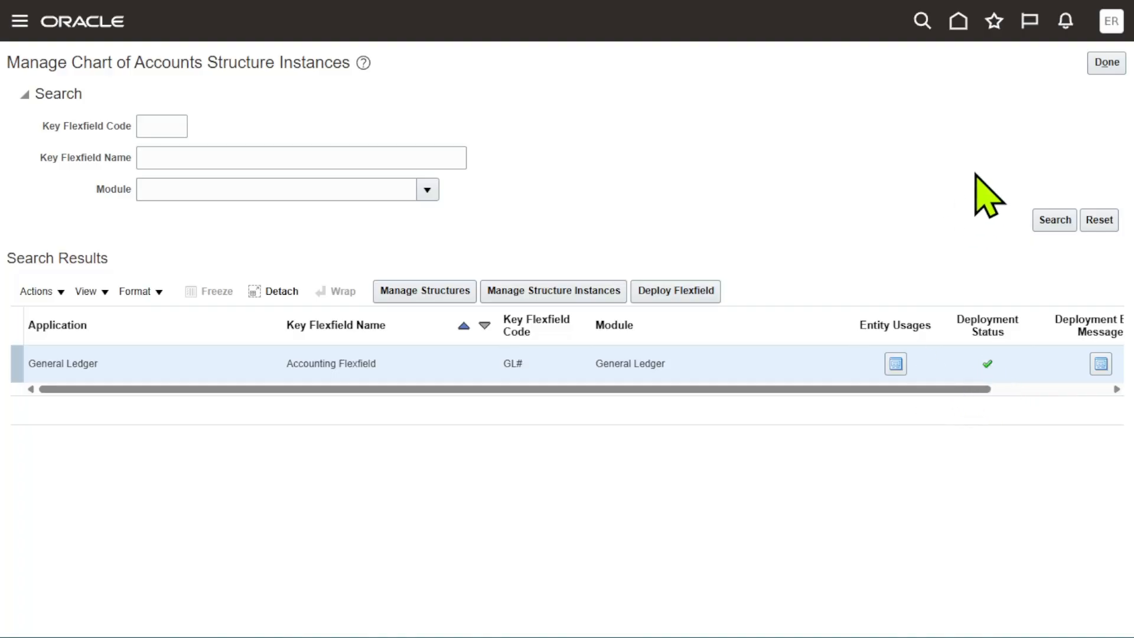
click(1099, 63)
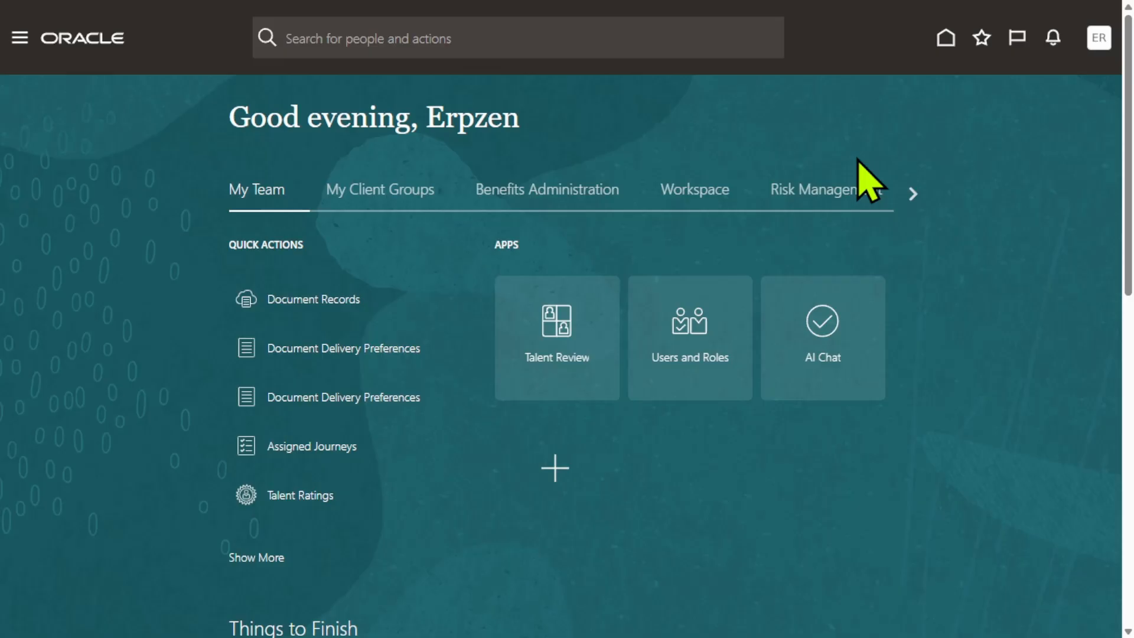
key(alt+Tab)
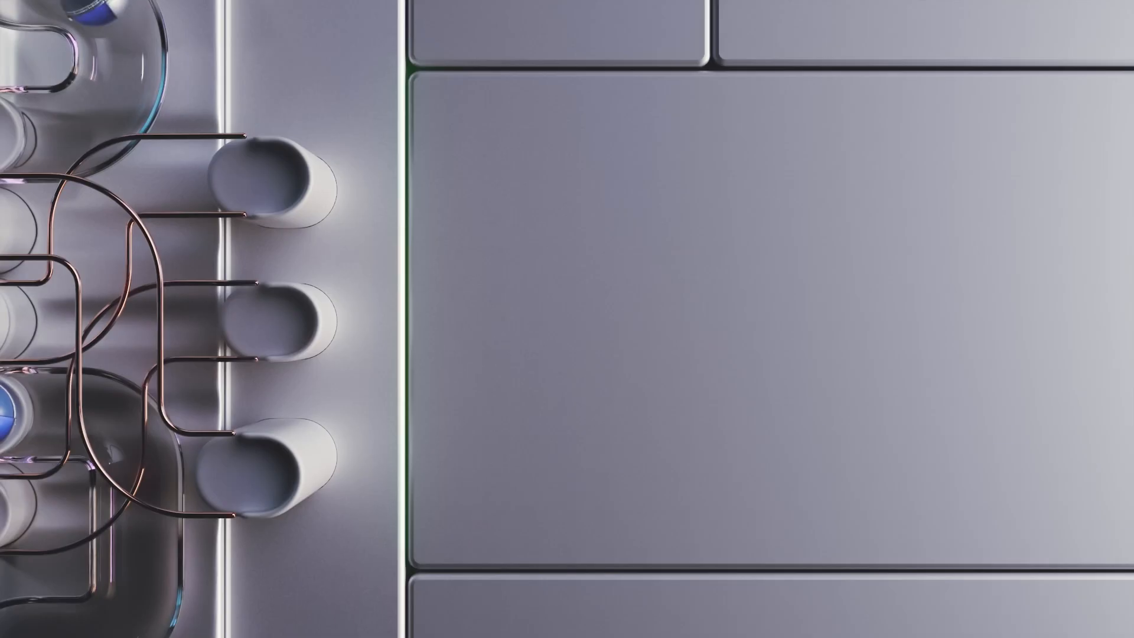